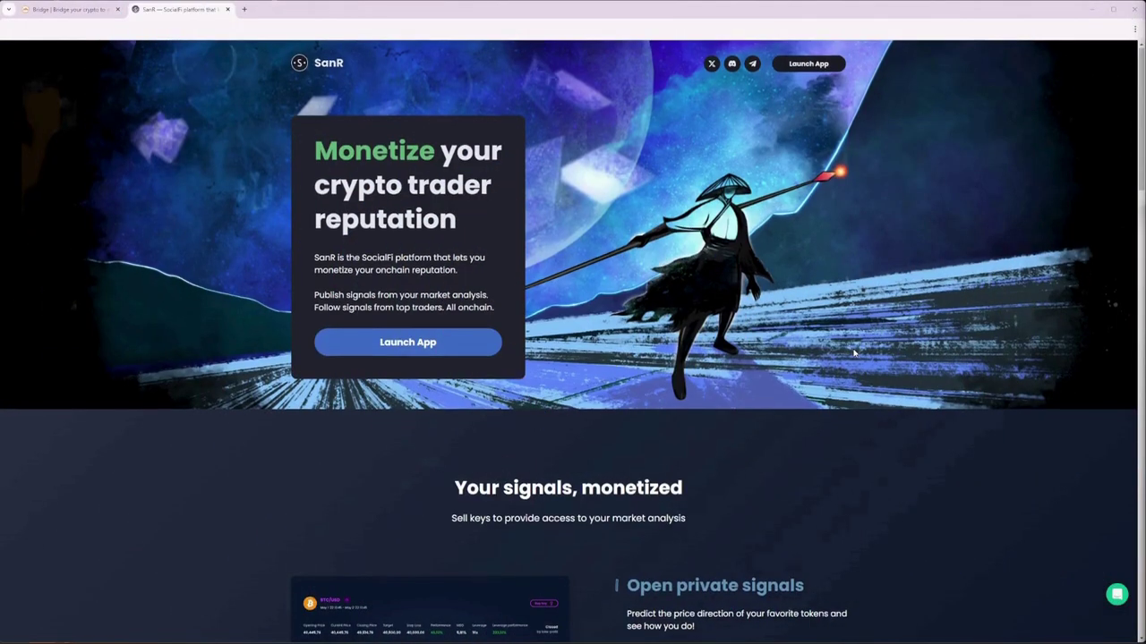
Step: Review the SanR landing page top to bottom, then bring up the rhino.fi Bridge tab
scroll(854, 354, down, 3)
scroll(854, 353, down, 1)
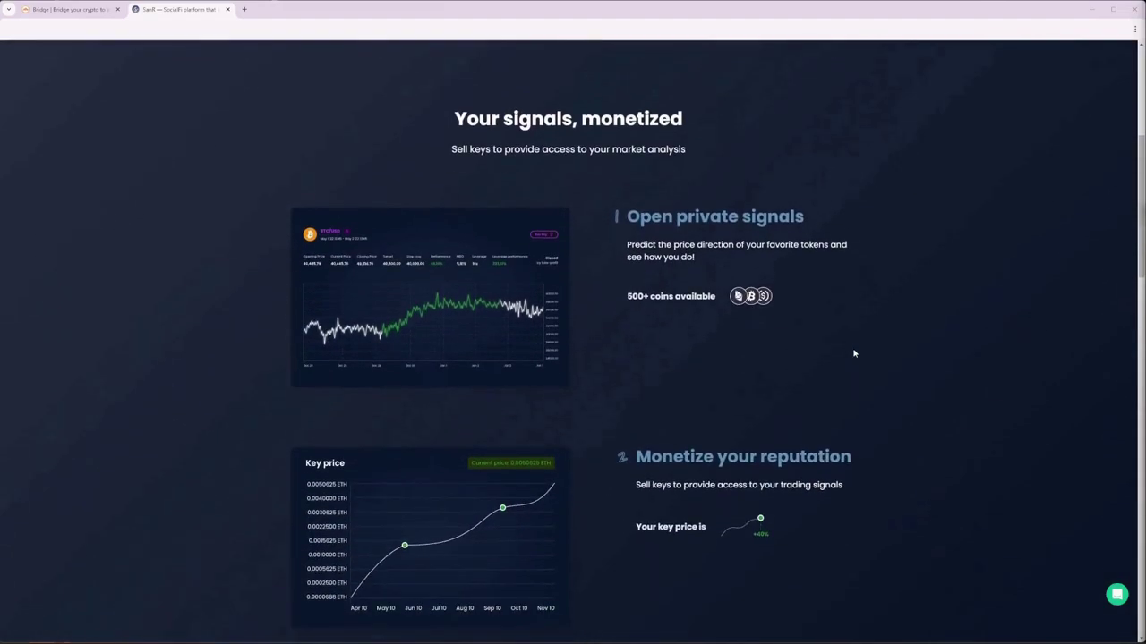
scroll(854, 354, down, 5)
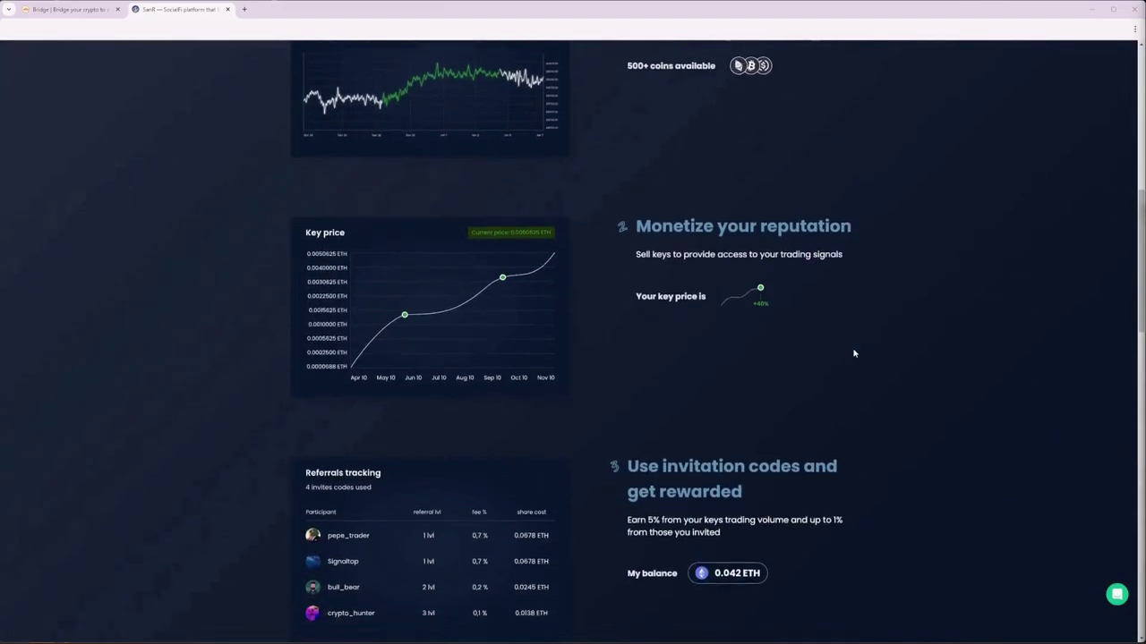
scroll(854, 353, down, 2)
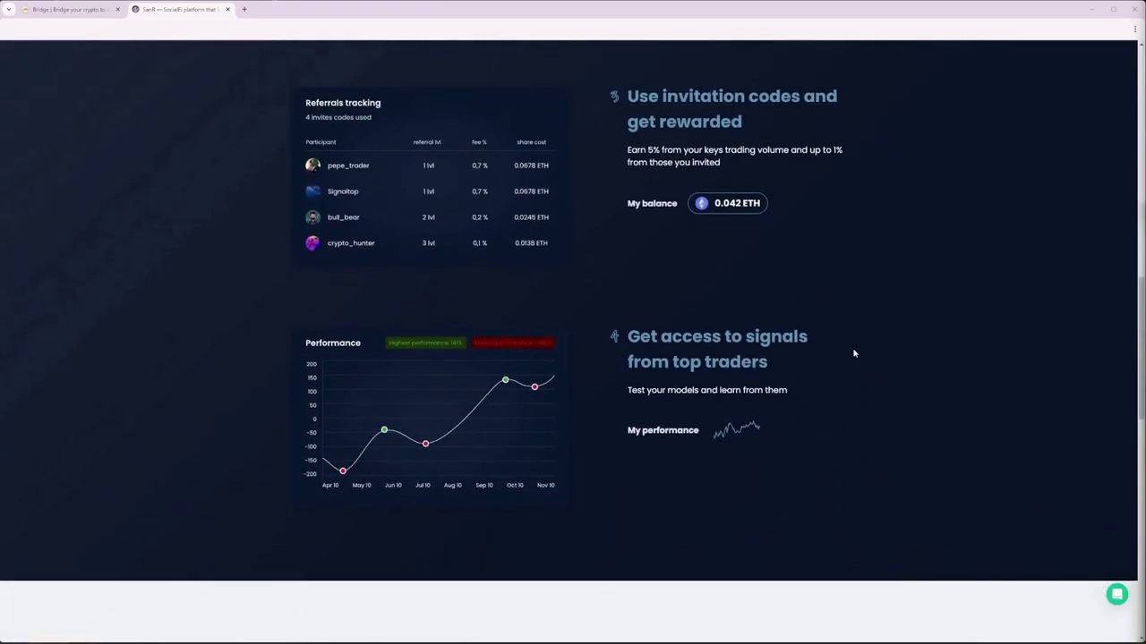
scroll(854, 354, down, 4)
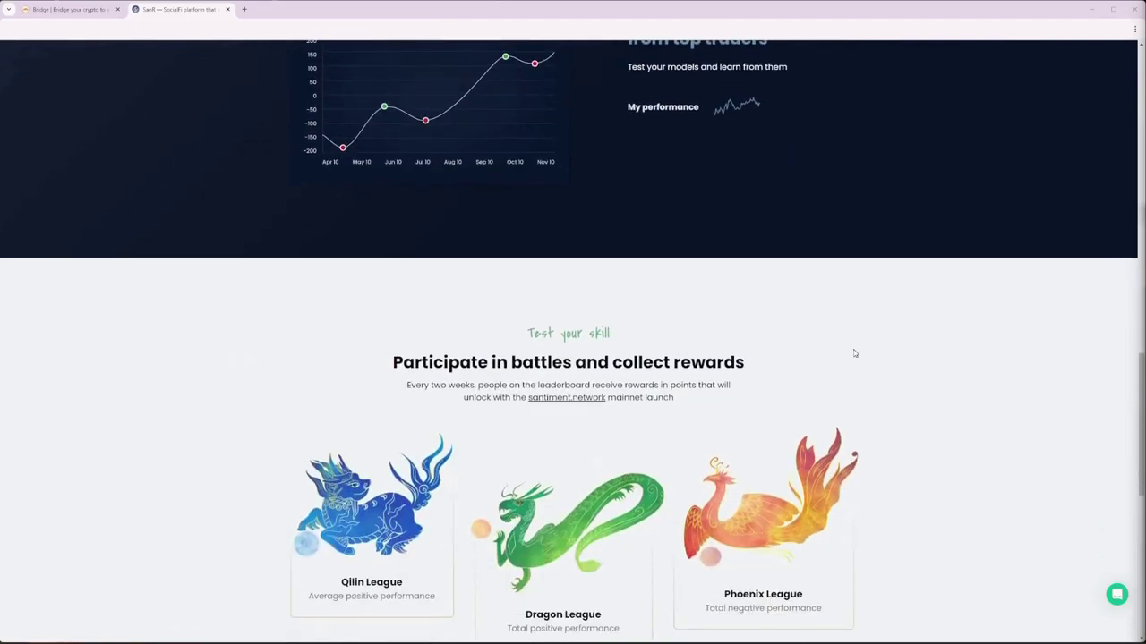
scroll(854, 354, down, 4)
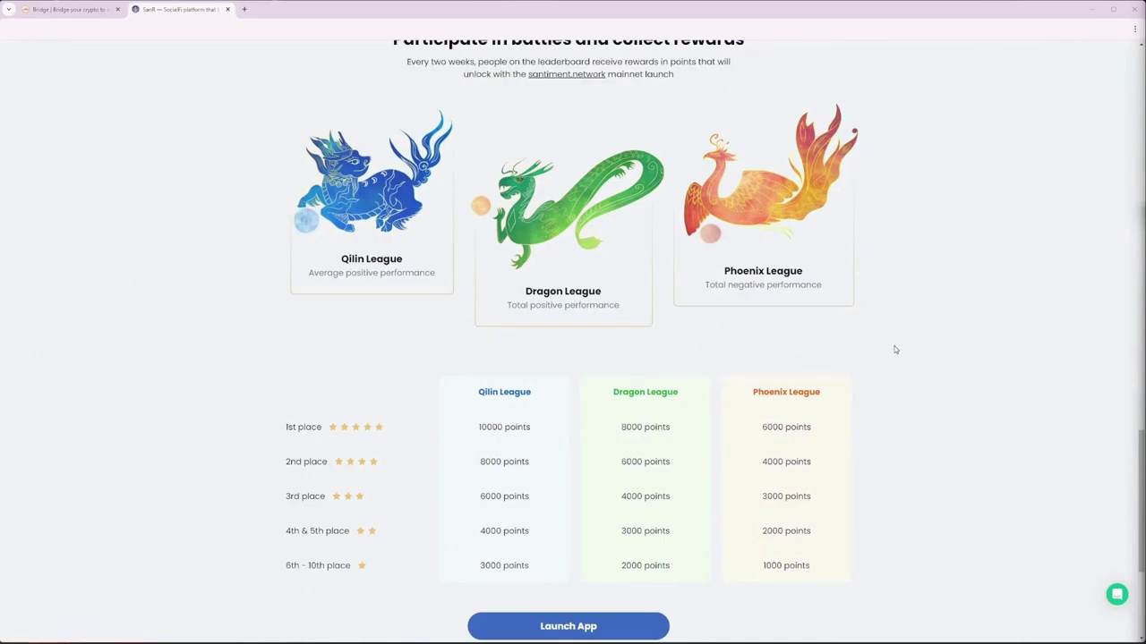
scroll(893, 350, down, 3)
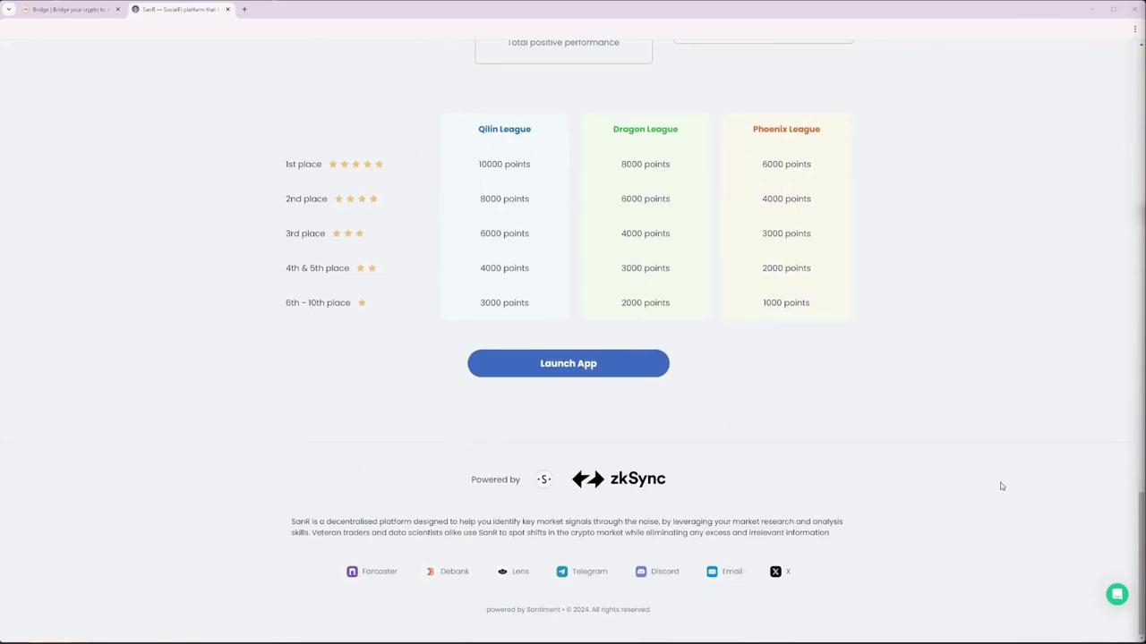
drag(1141, 559, 1141, 116)
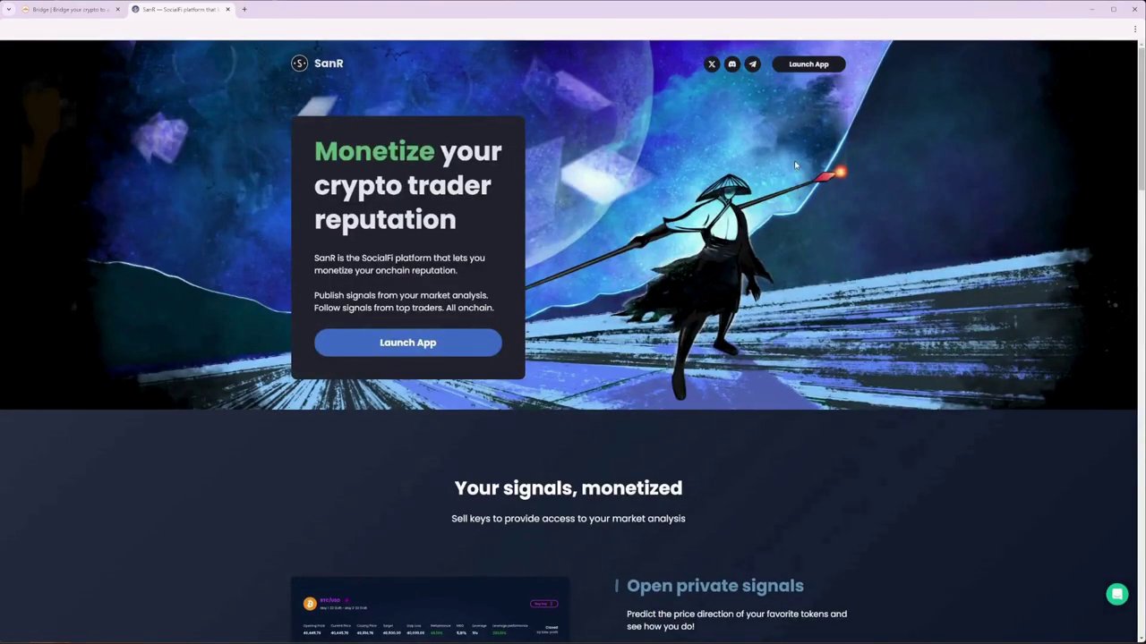
click(80, 12)
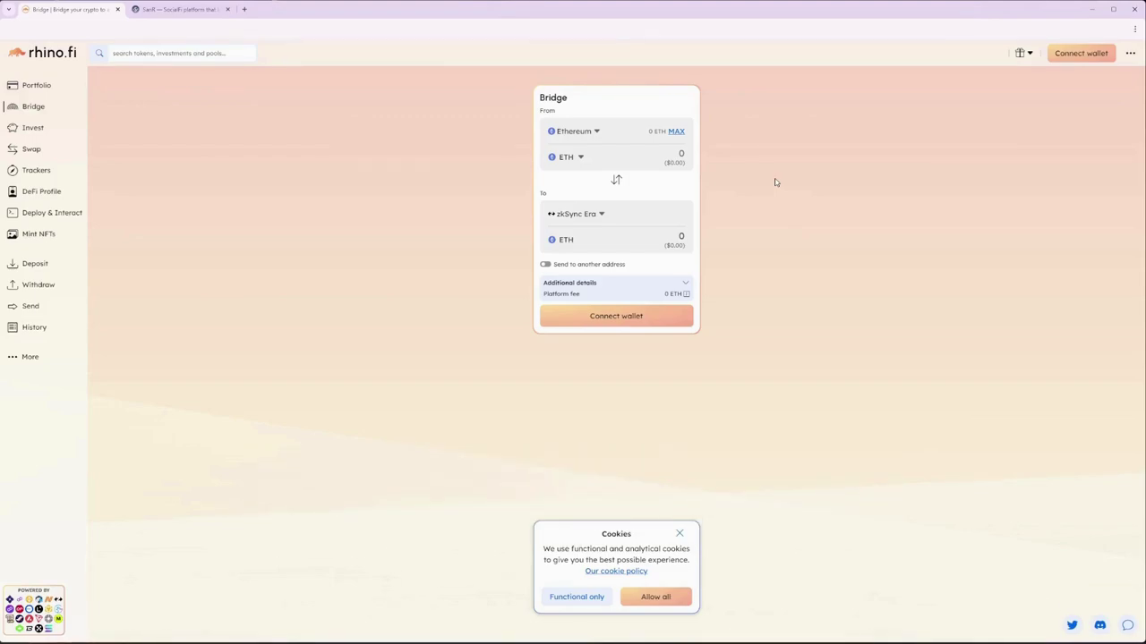
Step: Enter 0.005 ETH as the bridge amount, accept all cookies, and bring up the wallet options
click(678, 154)
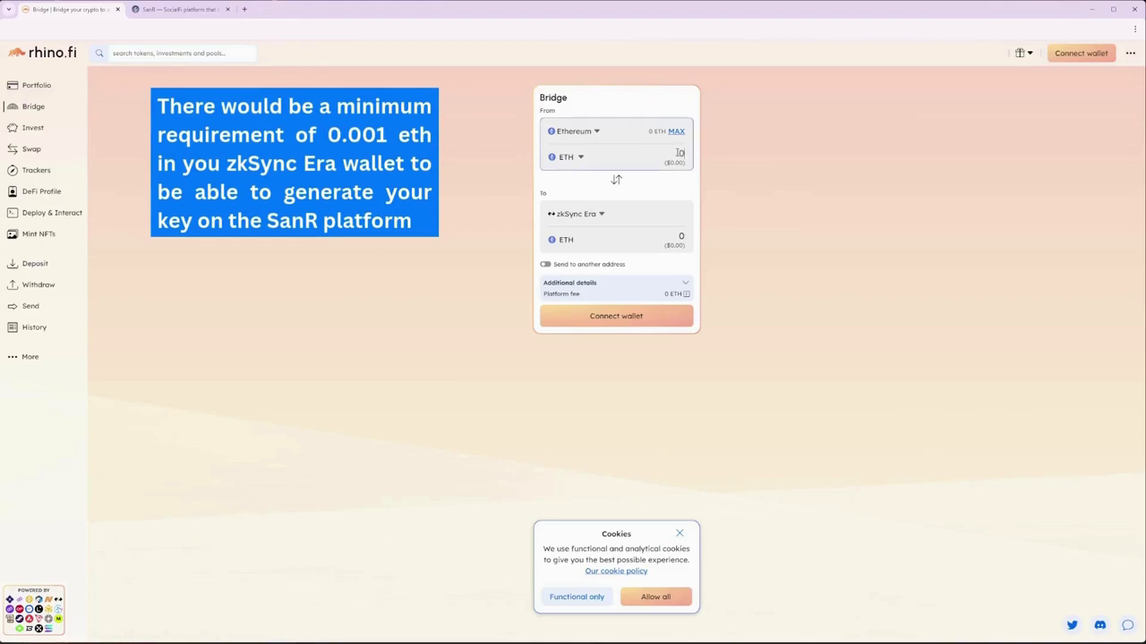
text(0.005)
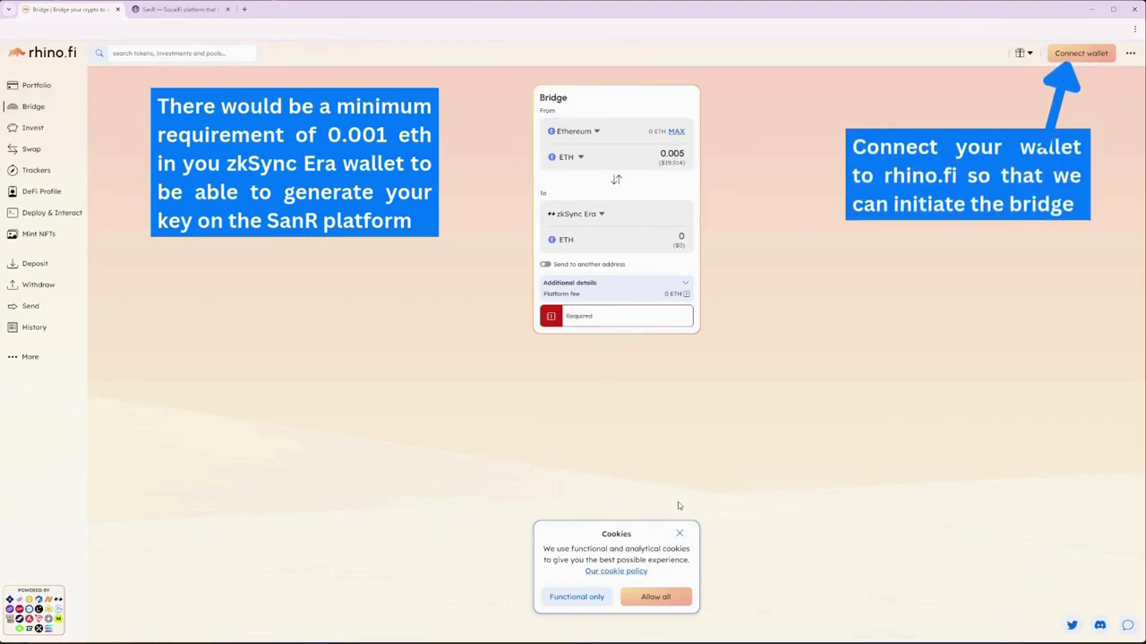
click(654, 596)
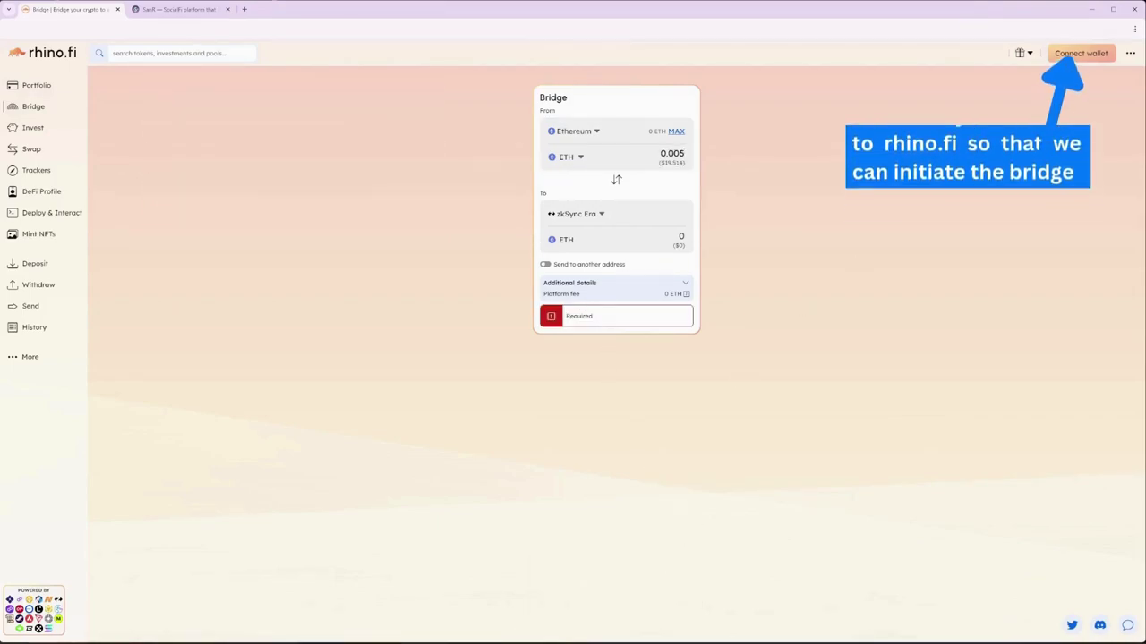
click(1080, 53)
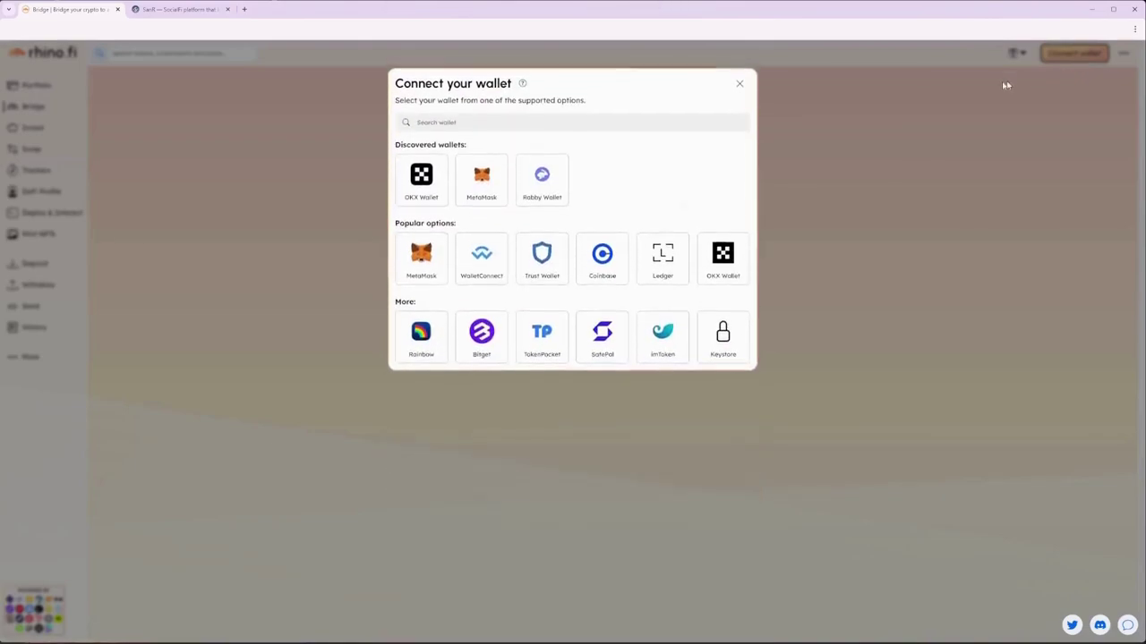
Step: Connect and authenticate MetaMask on rhino.fi, then sign to enable L2 access
click(483, 186)
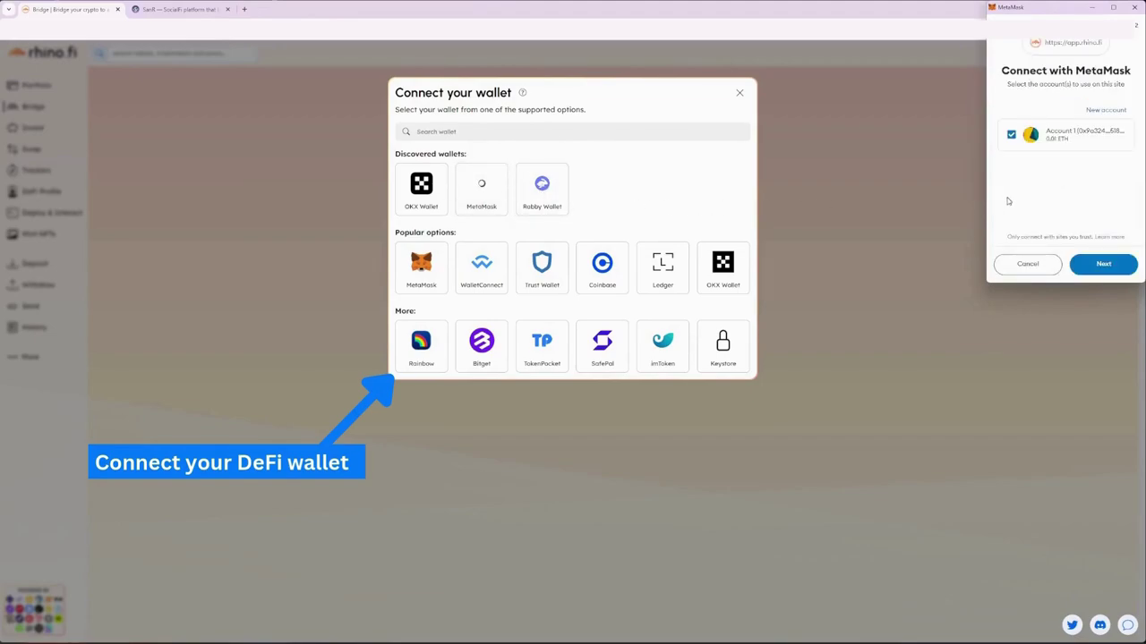
click(1104, 264)
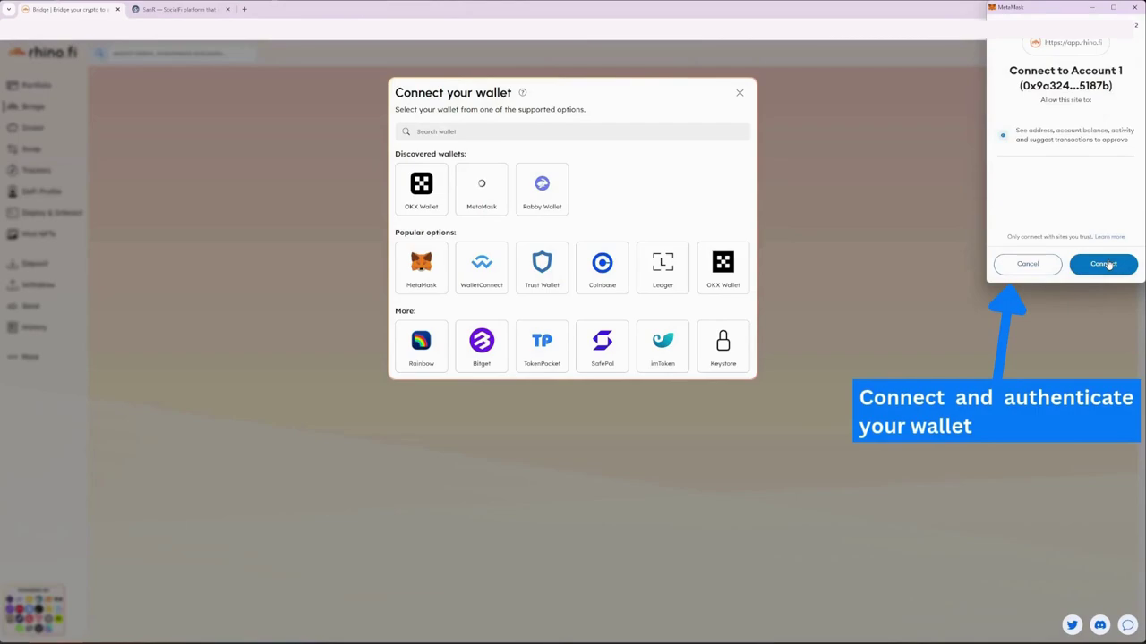
click(1106, 264)
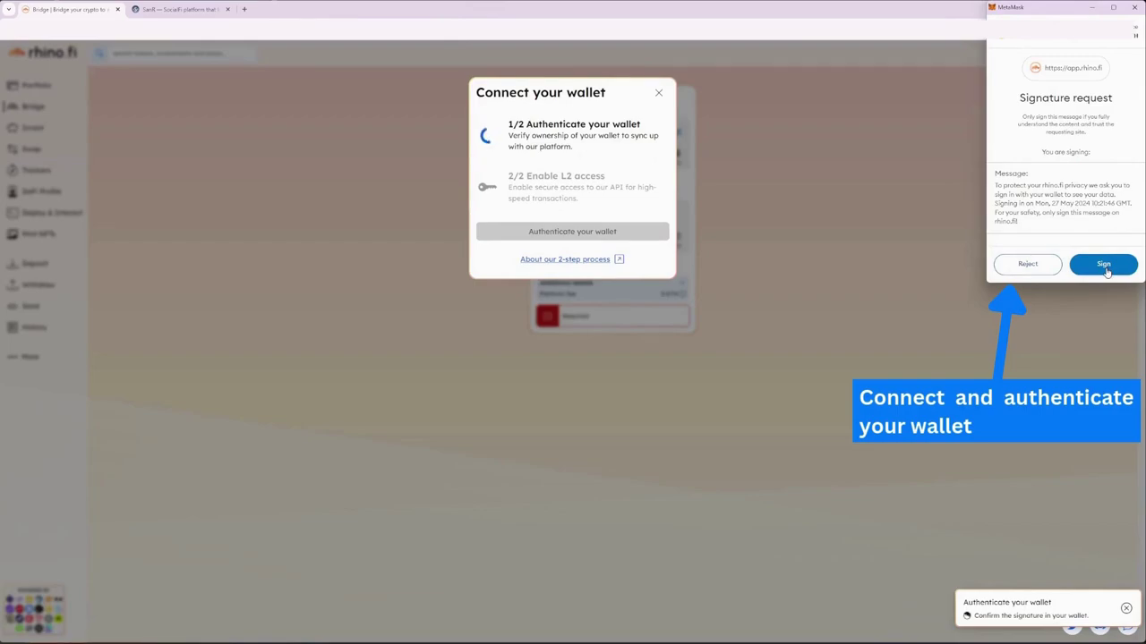
click(1104, 265)
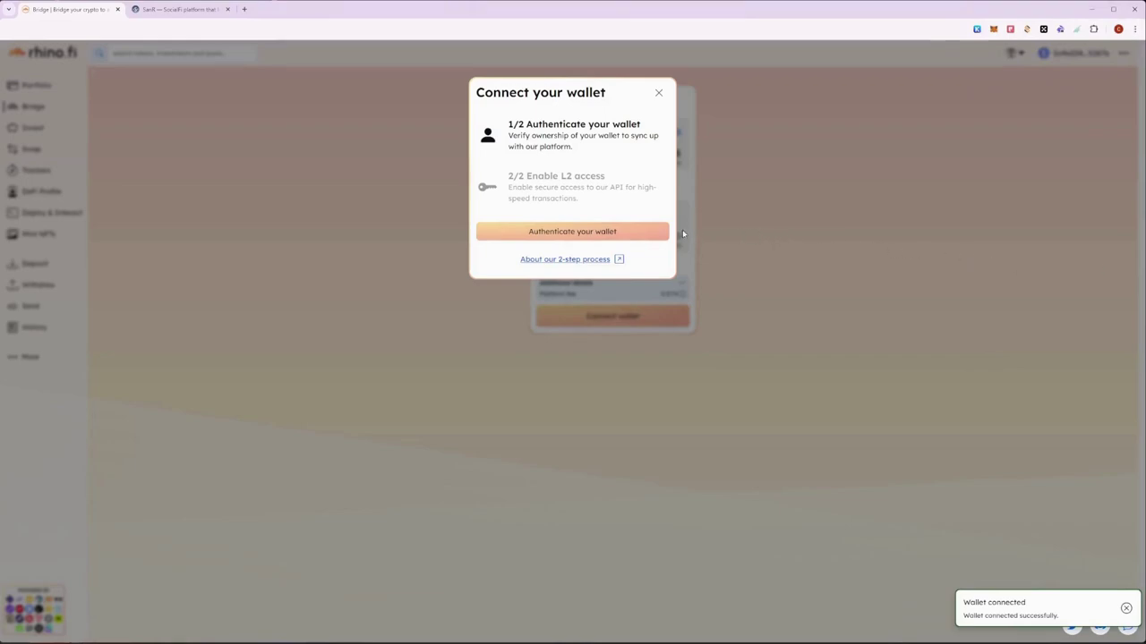
click(658, 232)
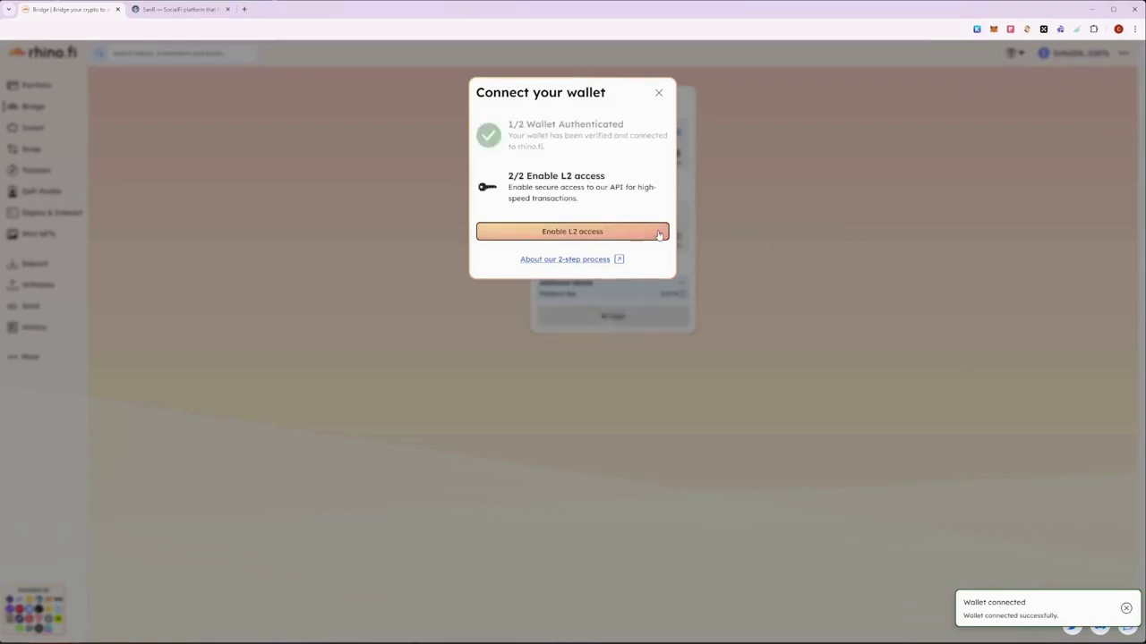
click(658, 233)
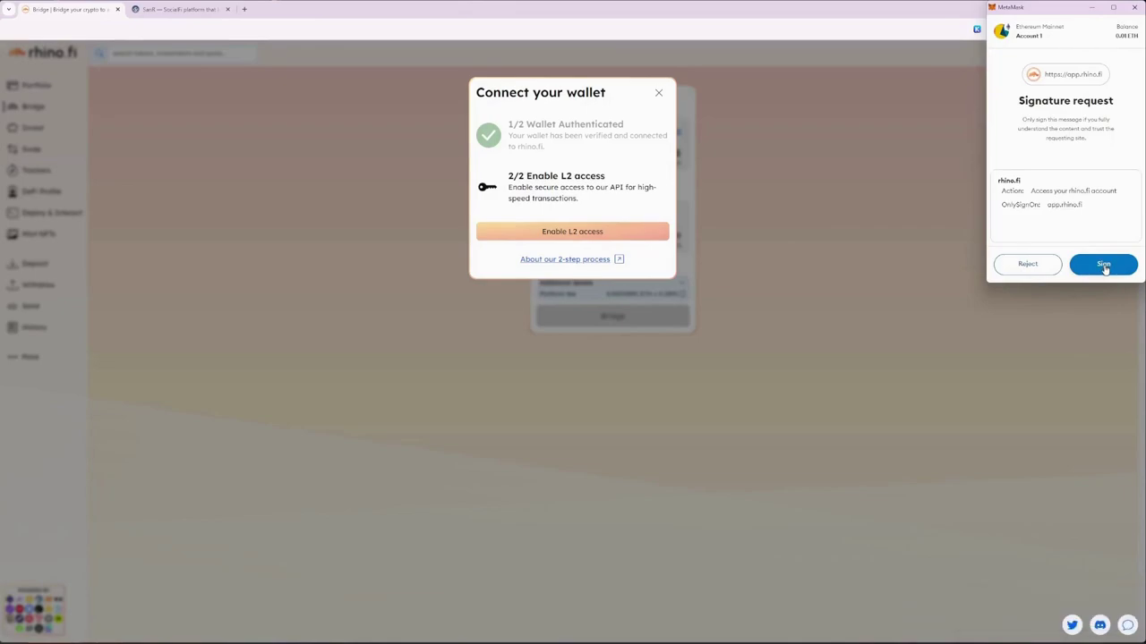
click(1103, 266)
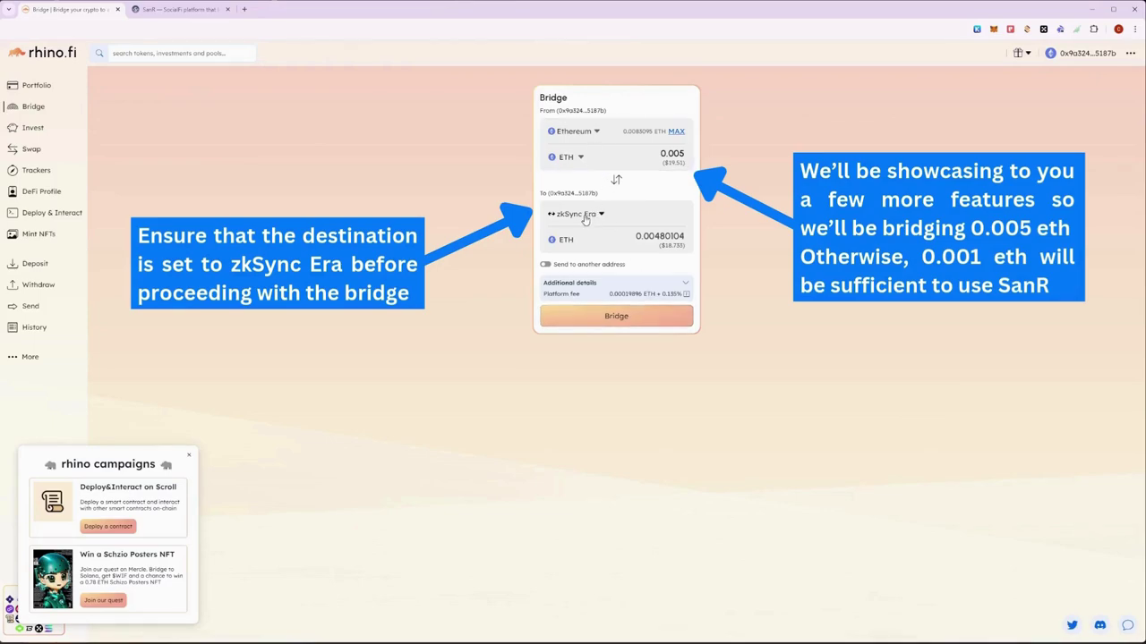
Step: Submit the 0.005 ETH bridge to zkSync Era and confirm the deposit in MetaMask
click(644, 322)
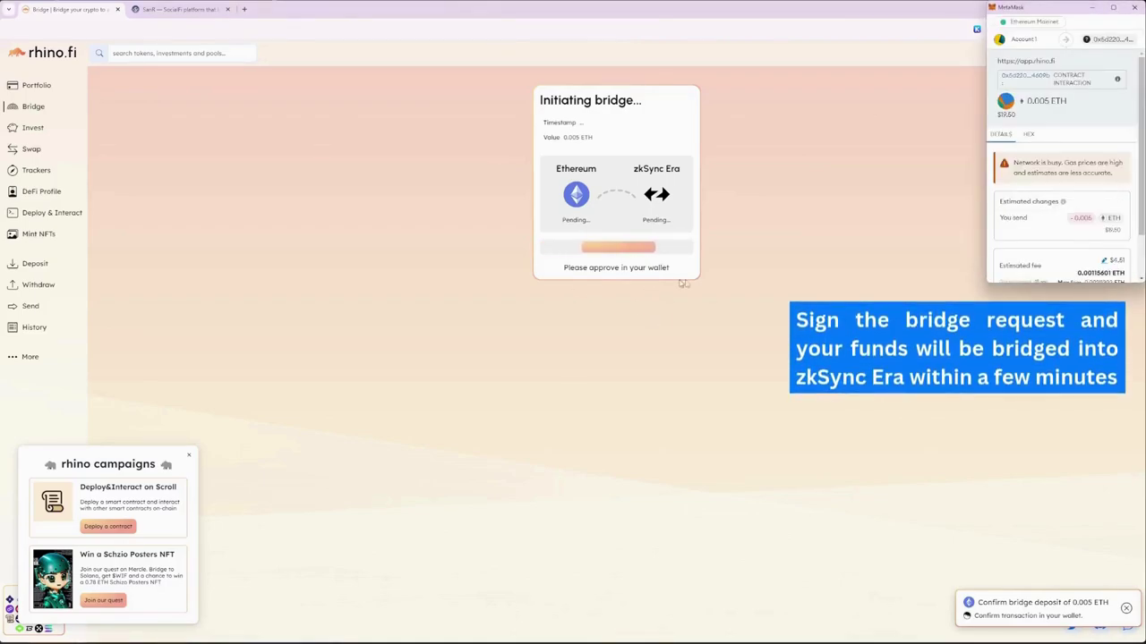
scroll(1086, 243, down, 2)
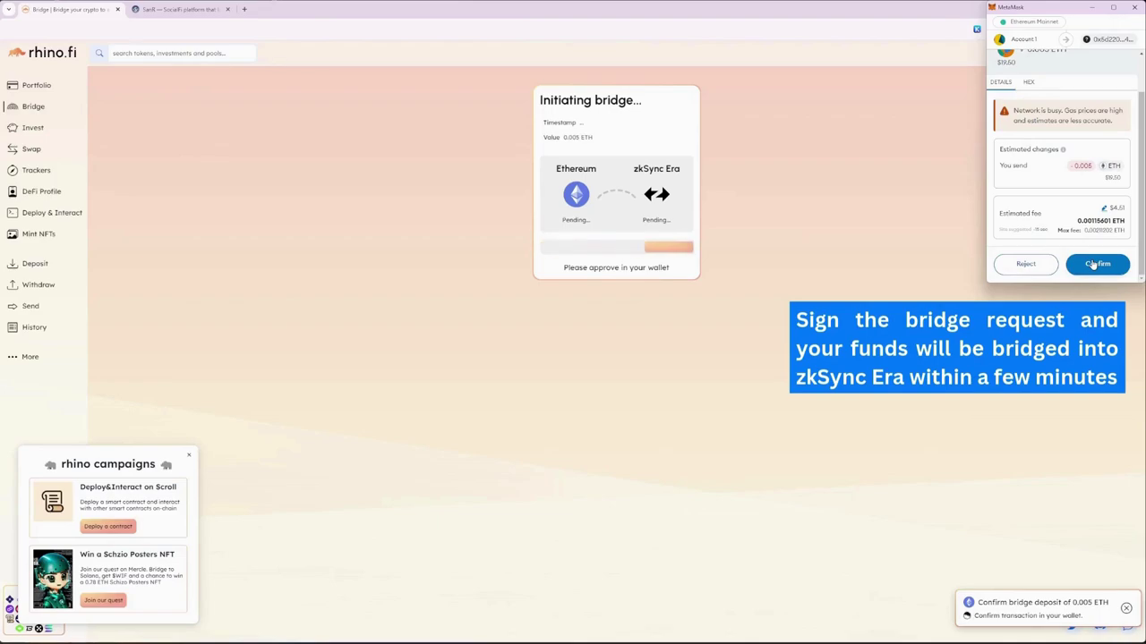
click(1092, 264)
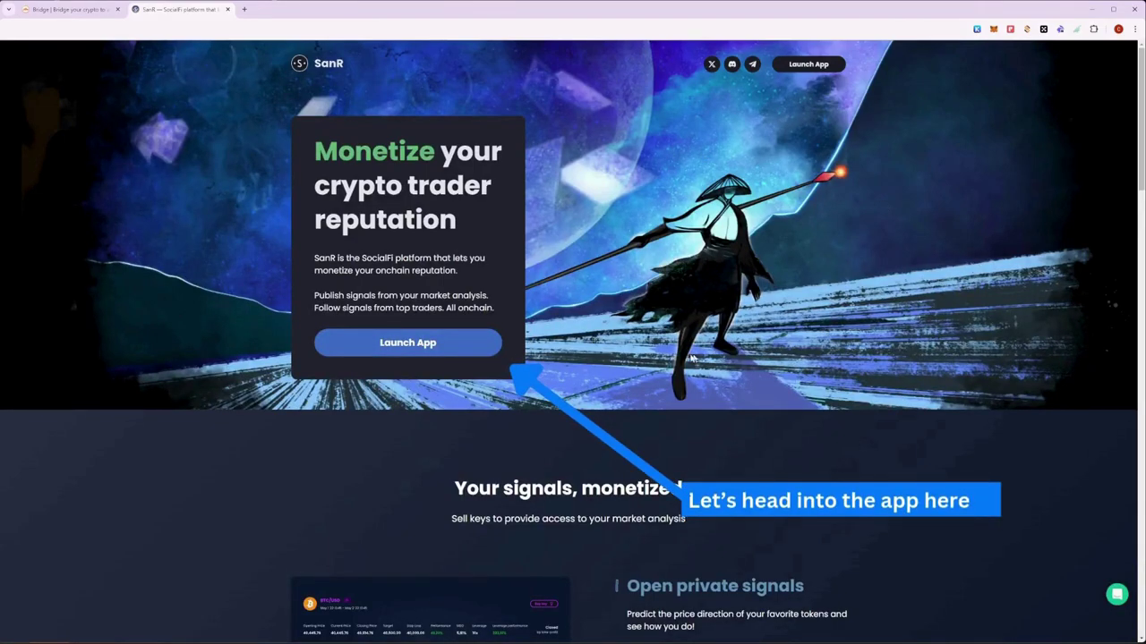
Step: Enter the SanR app, log in with MetaMask, and submit the pasted invite code
click(442, 342)
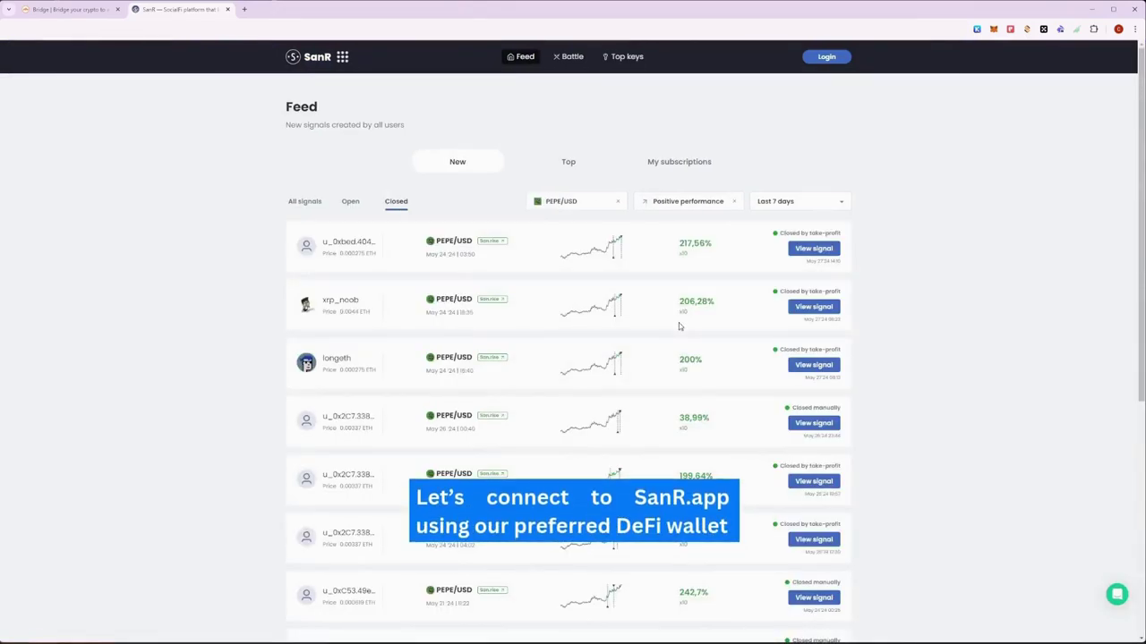
click(815, 60)
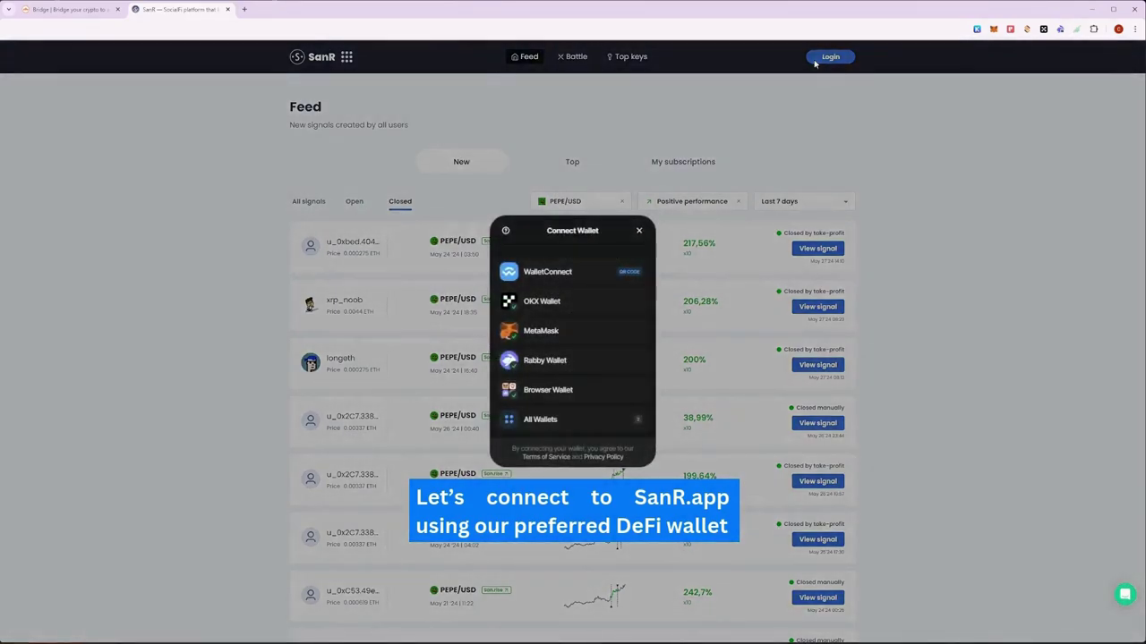
click(560, 333)
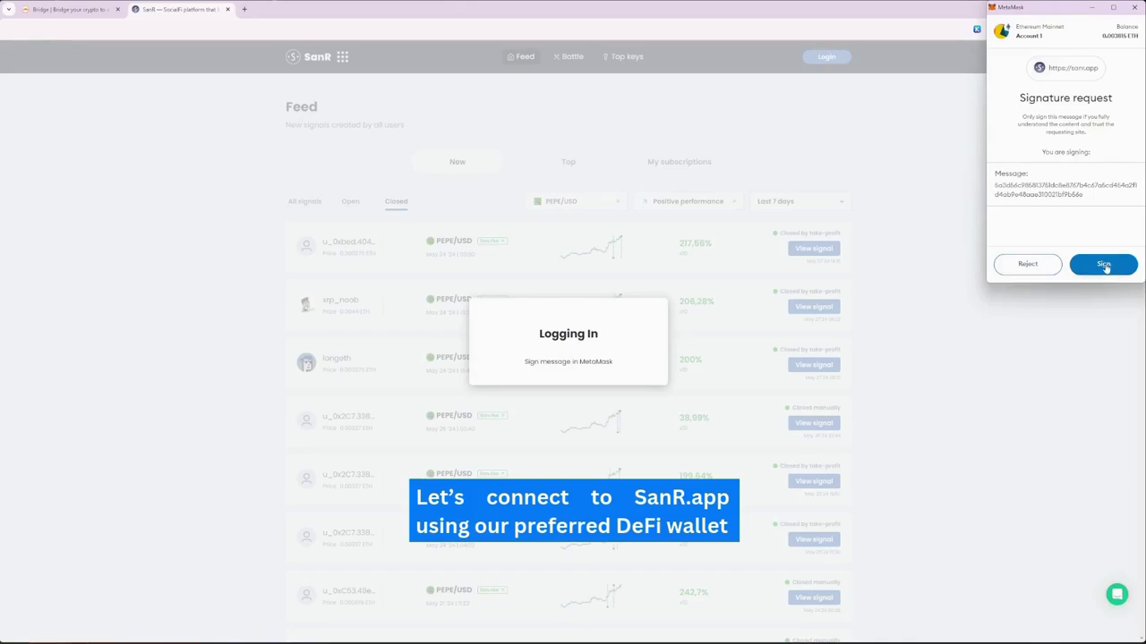
click(1103, 264)
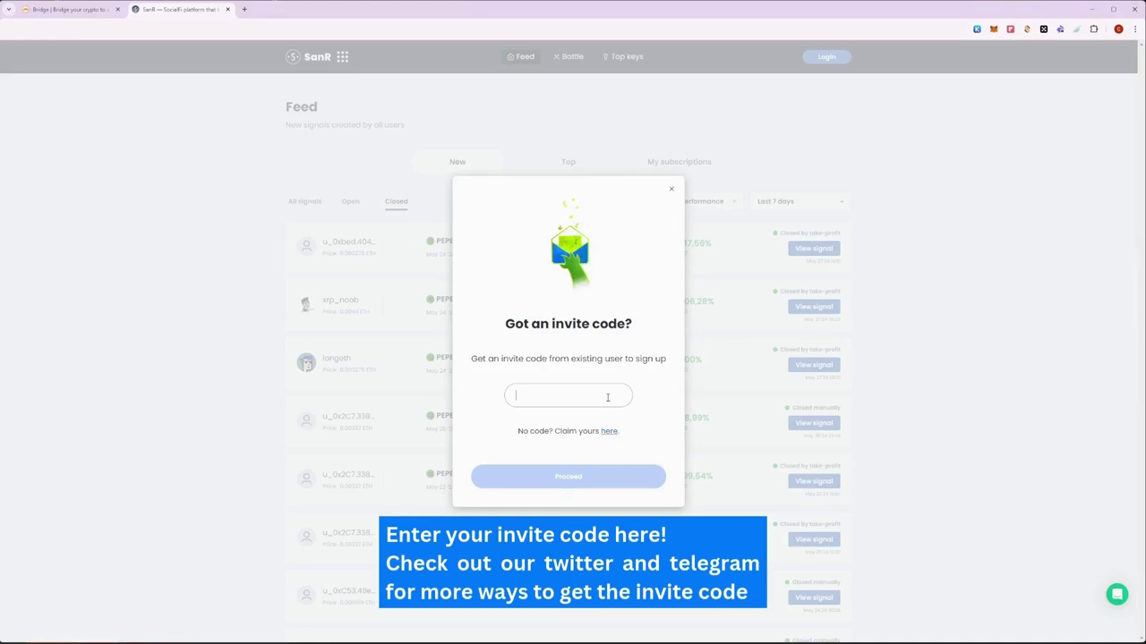
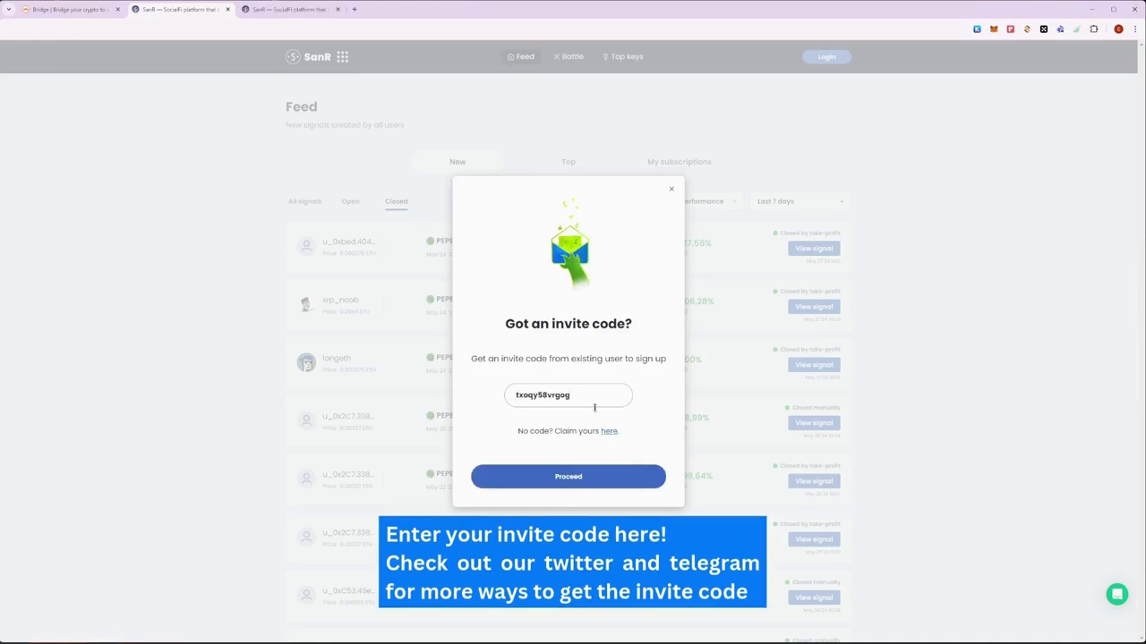
click(631, 479)
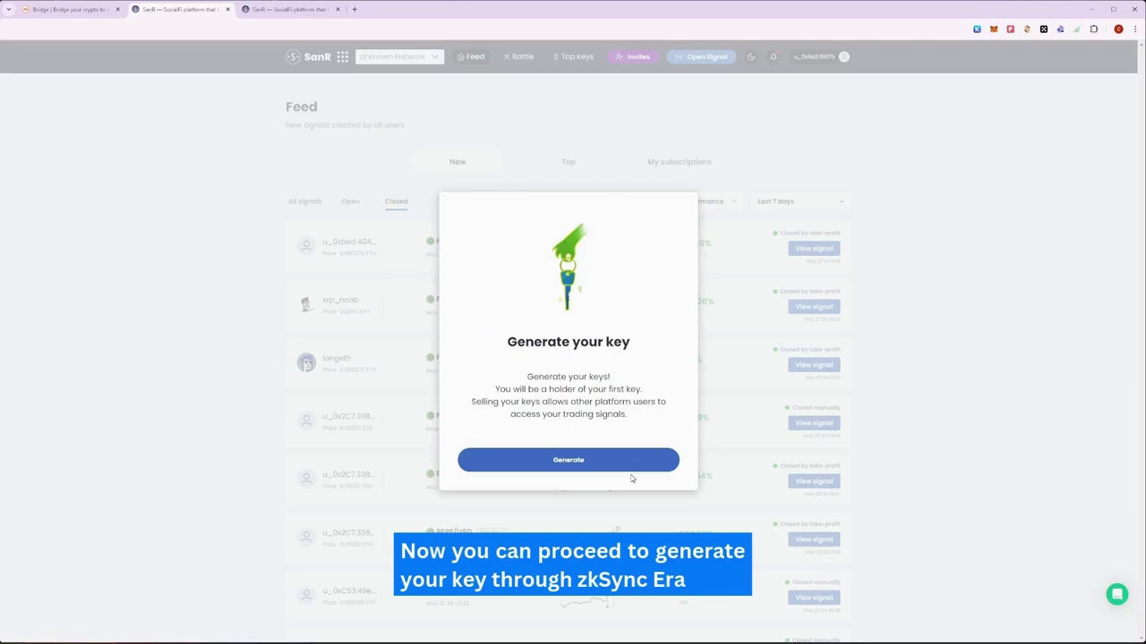
Step: Generate the first key, adding and switching MetaMask to zkSync to confirm the transaction
click(633, 466)
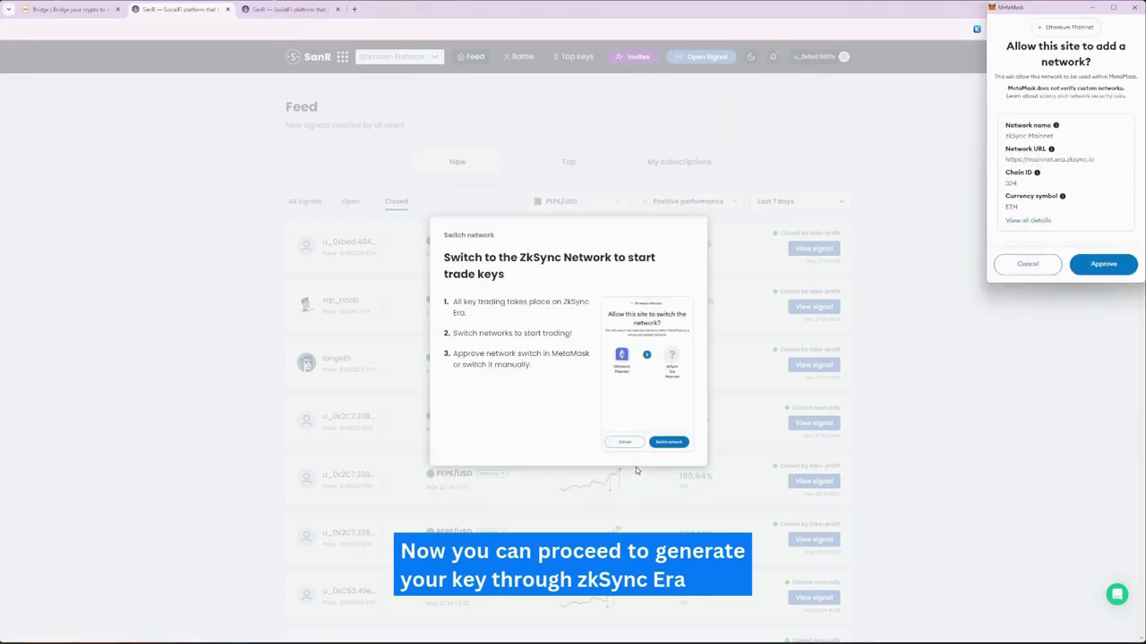
click(1102, 274)
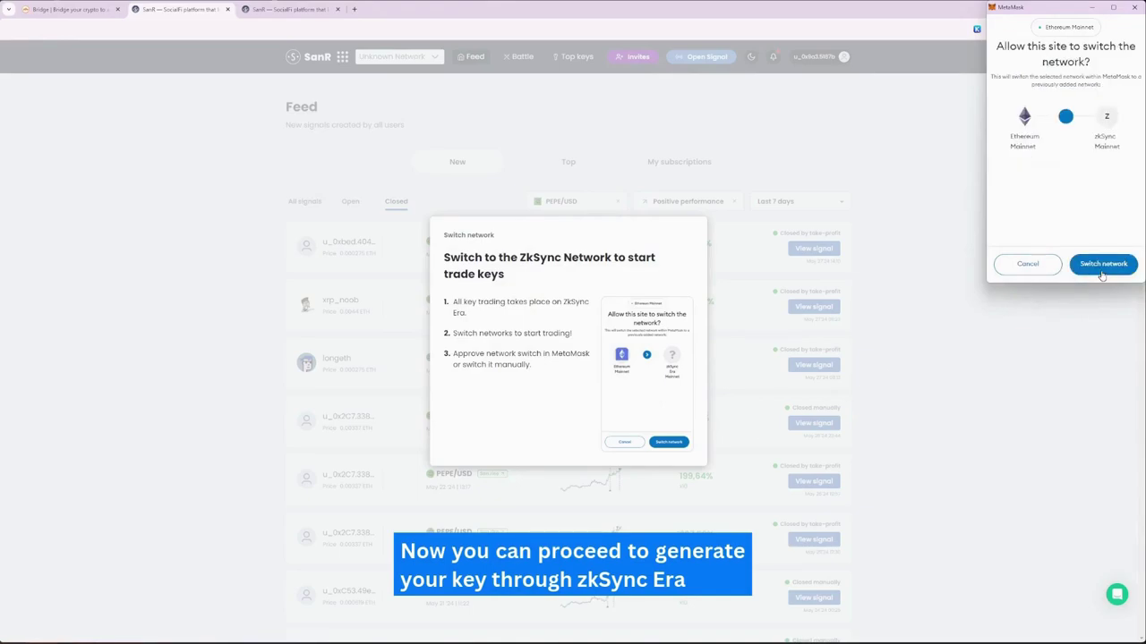
click(1102, 264)
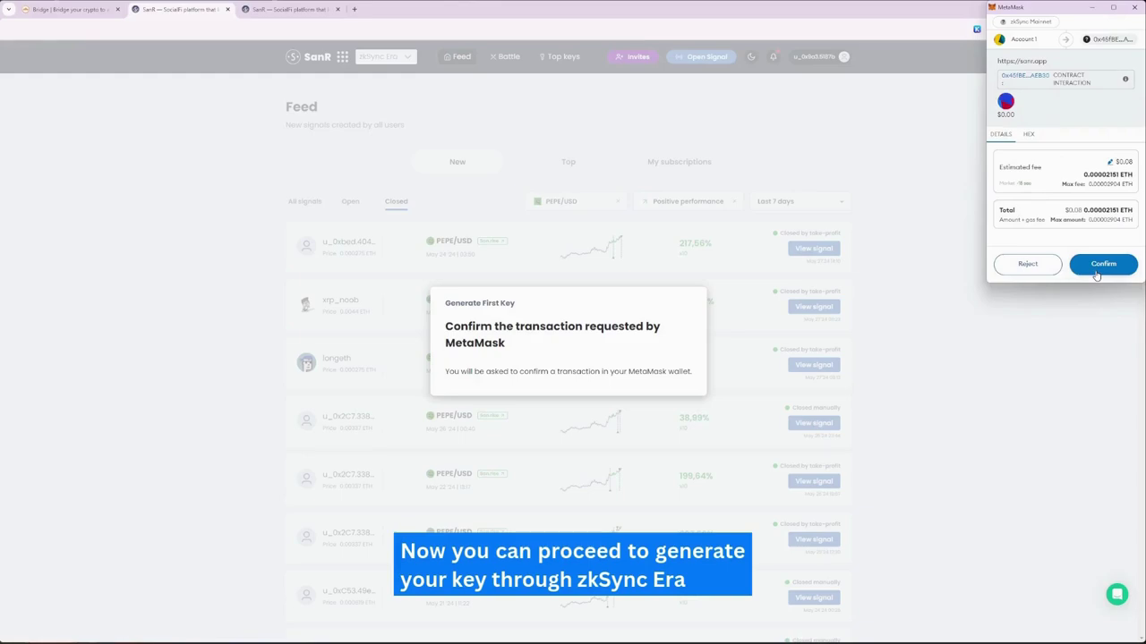
click(1101, 264)
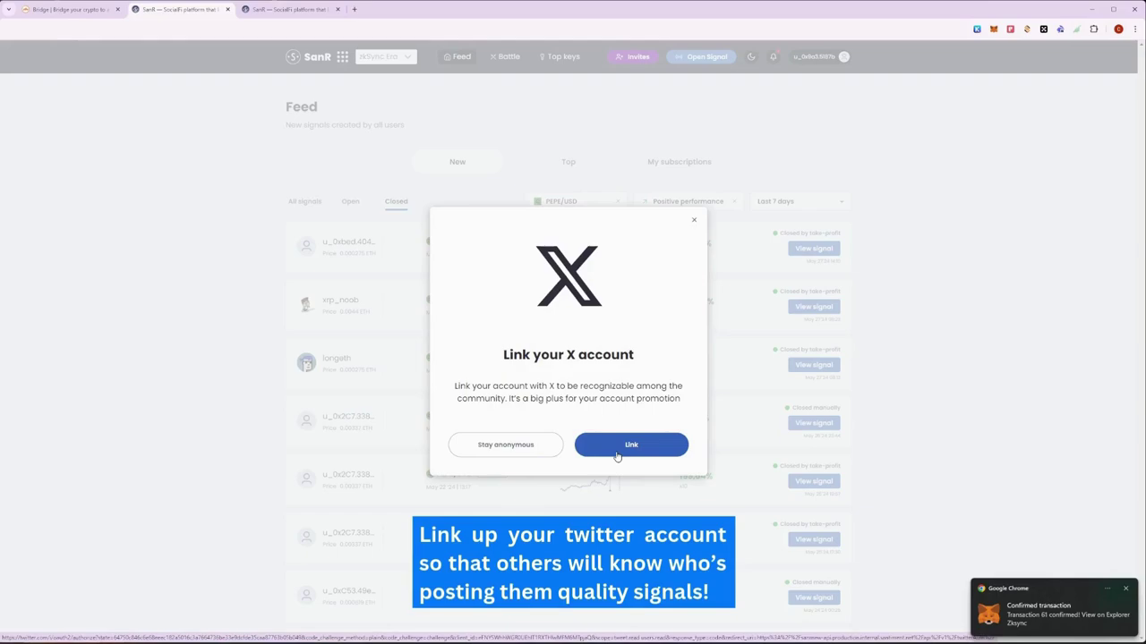
Step: Stay anonymous, activate the messenger with the wallet's encryption key, and accept the privacy terms
click(537, 445)
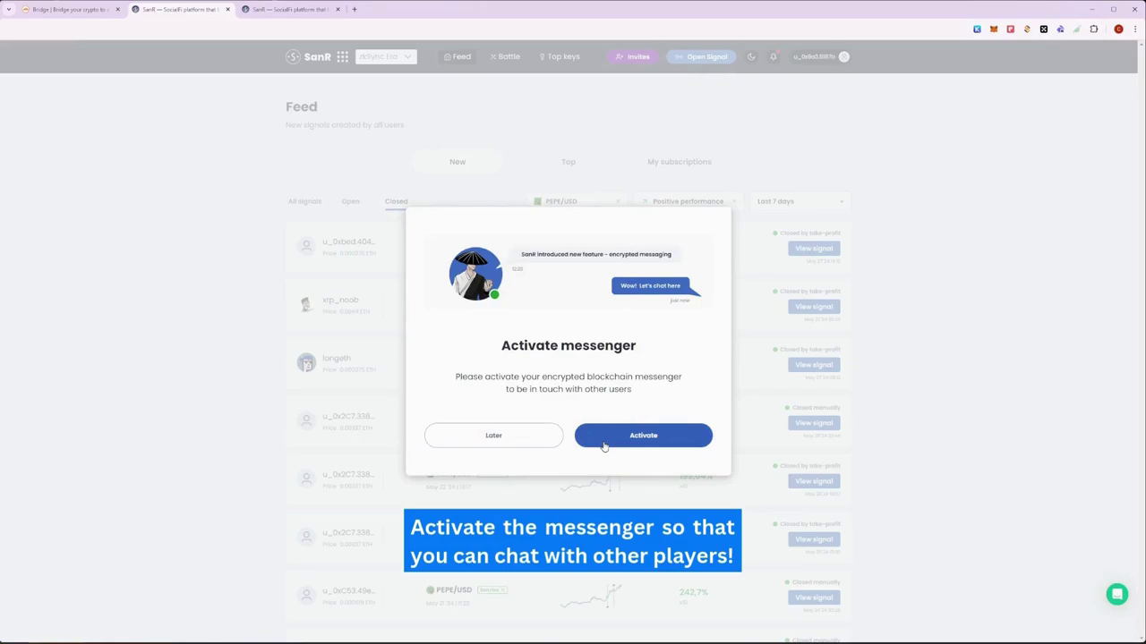
click(604, 442)
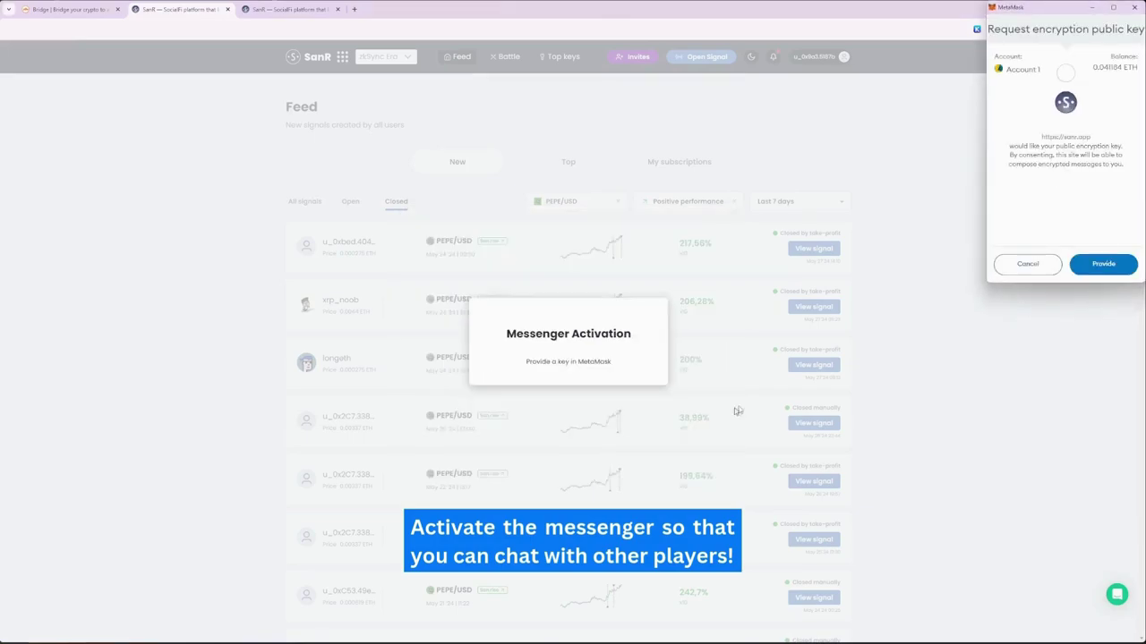
click(1088, 267)
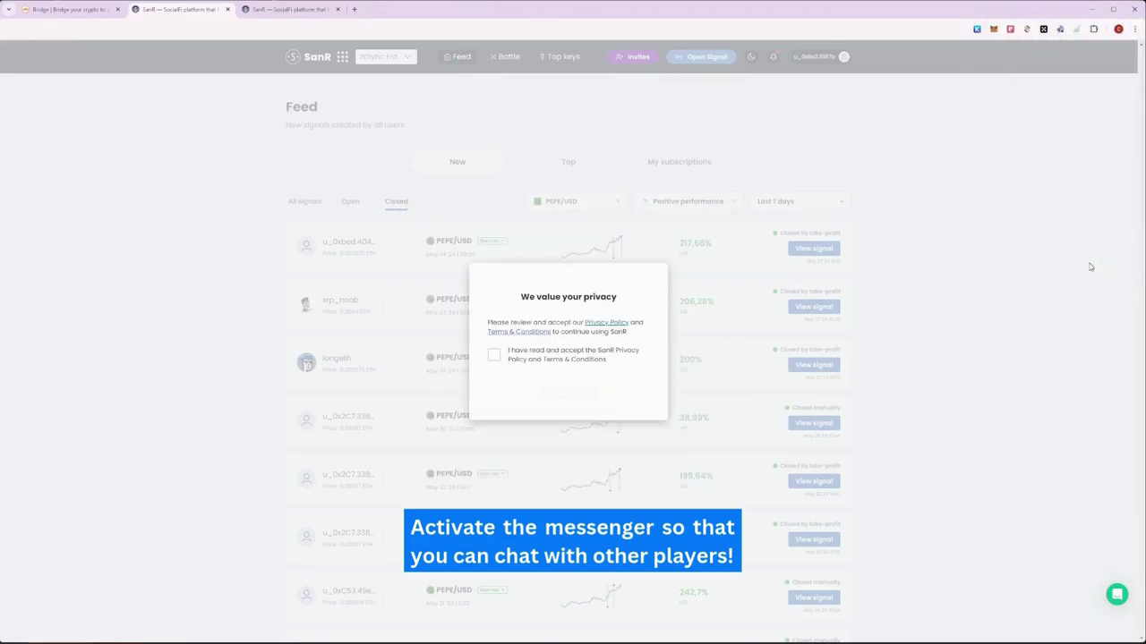
click(493, 357)
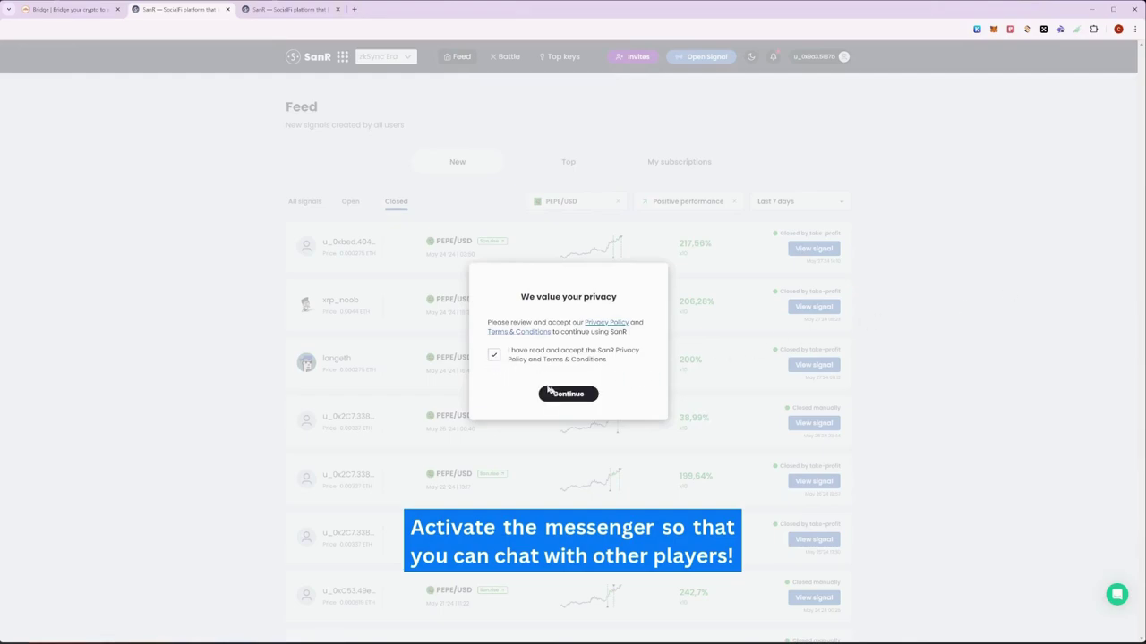
click(559, 394)
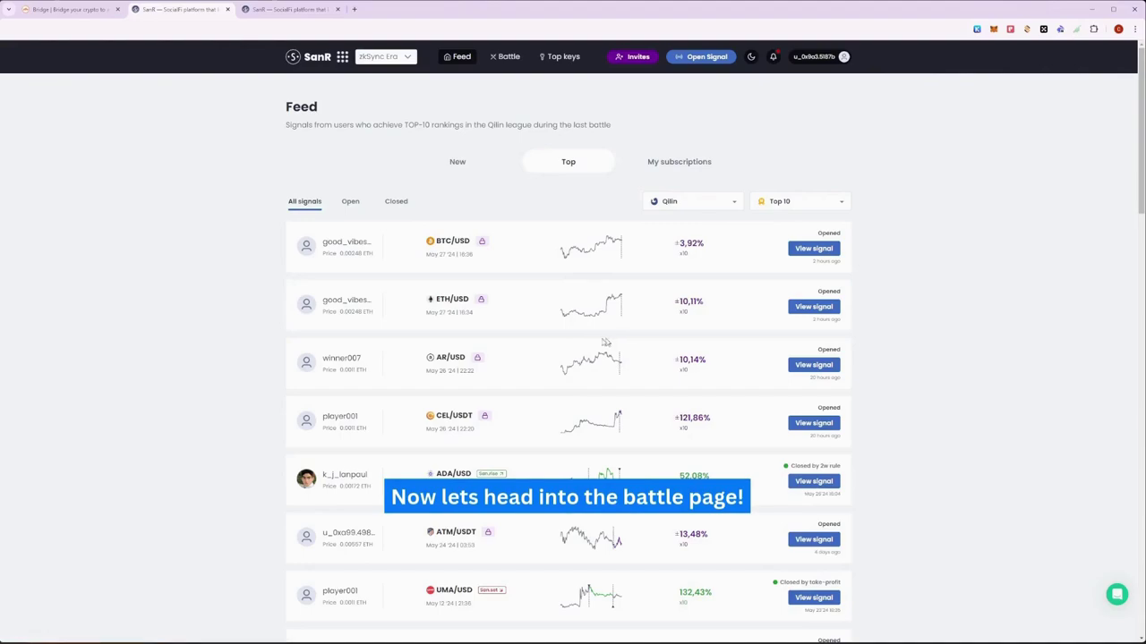
Step: Go to the Battle page and expand the Leaders tables to ten players
click(512, 57)
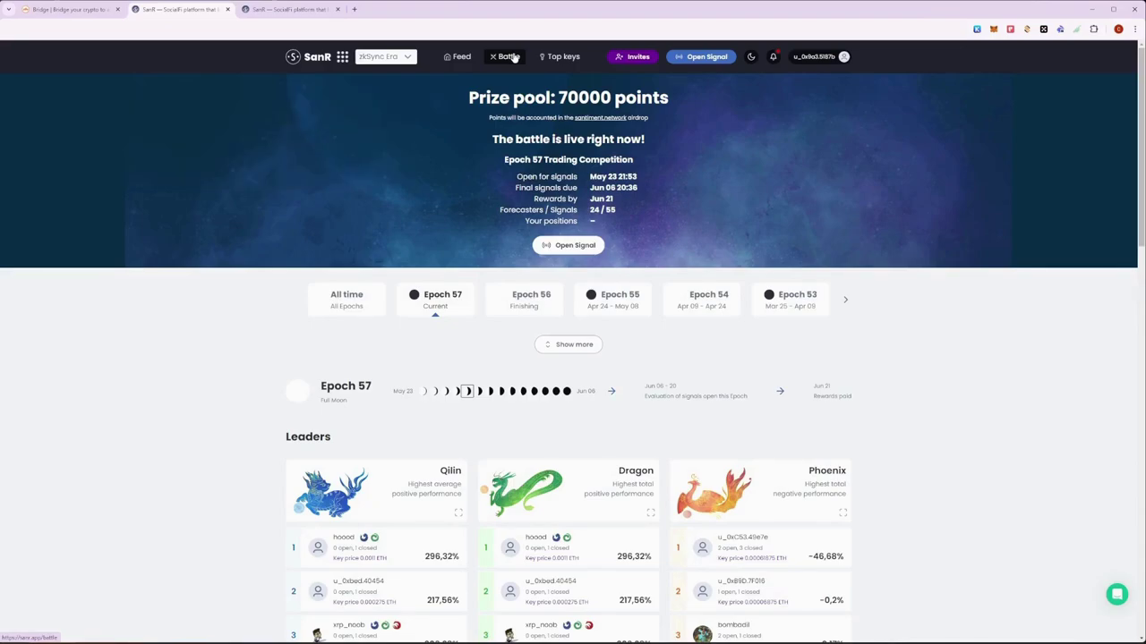
scroll(583, 332, down, 2)
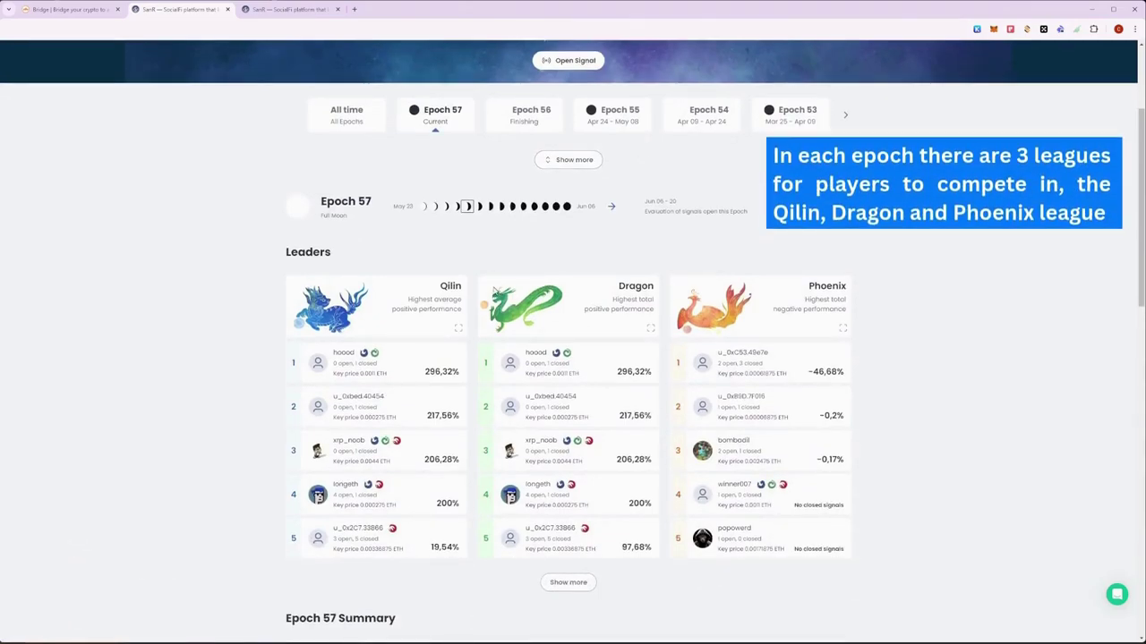
click(573, 583)
scroll(569, 553, down, 1)
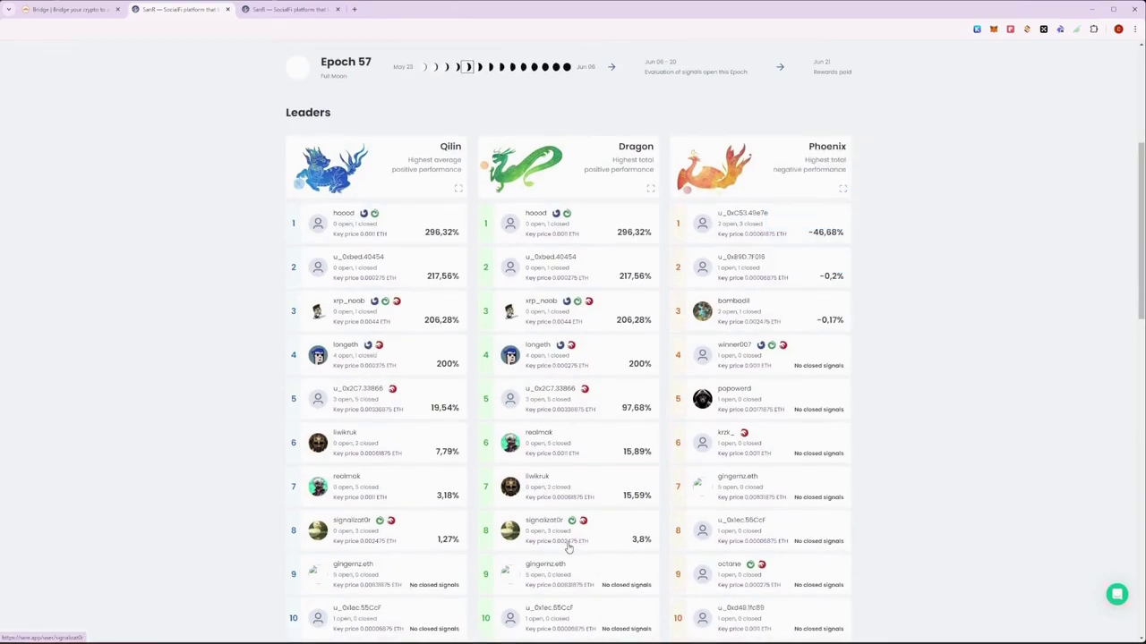
scroll(567, 548, down, 3)
scroll(568, 546, down, 2)
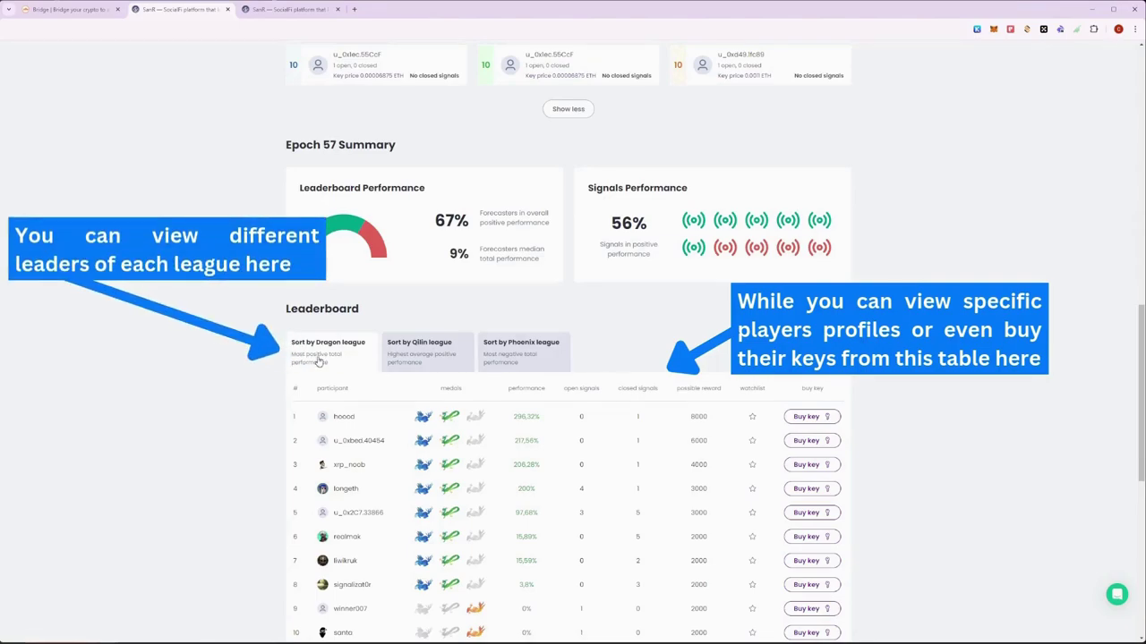
Step: Rank the leaderboard by Qilin league, then by Phoenix league
click(440, 359)
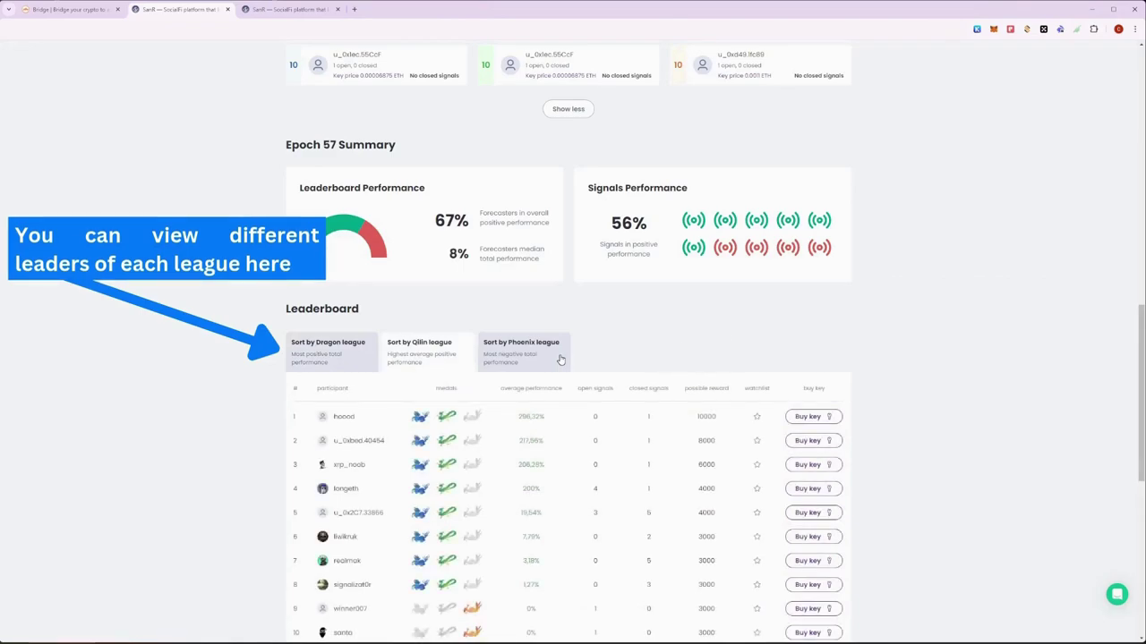
click(561, 360)
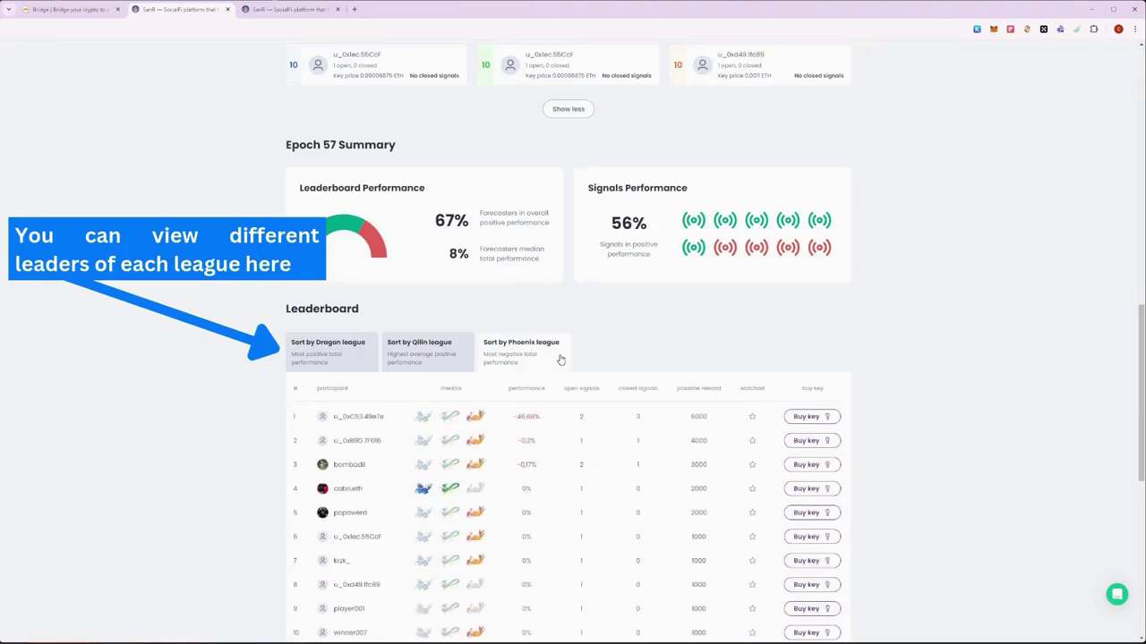
scroll(561, 360, up, 7)
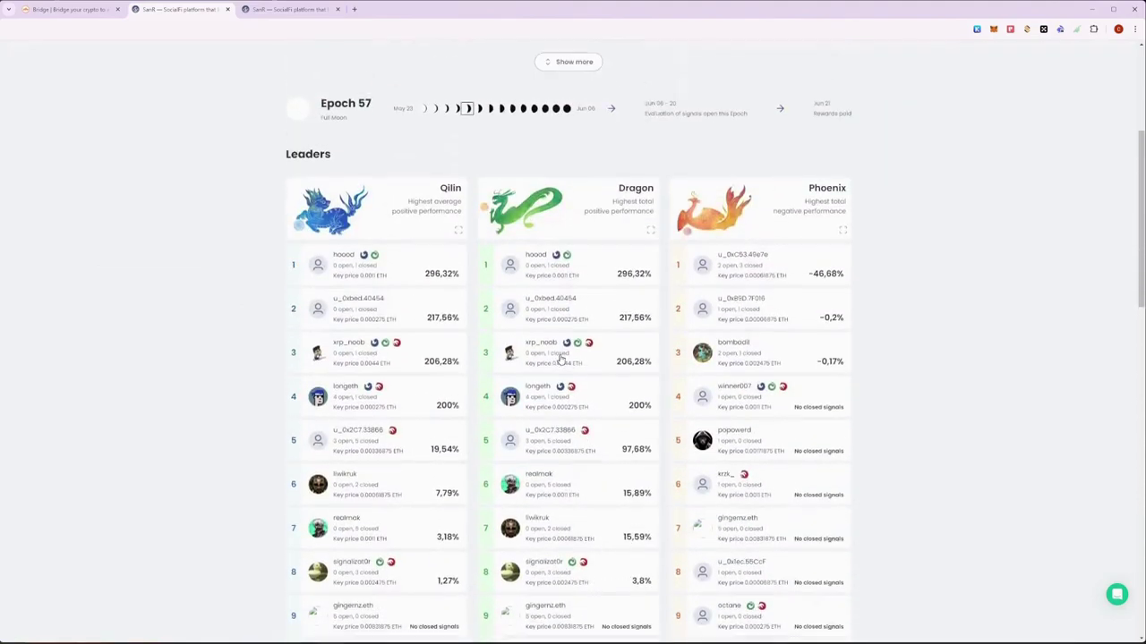
scroll(560, 360, up, 3)
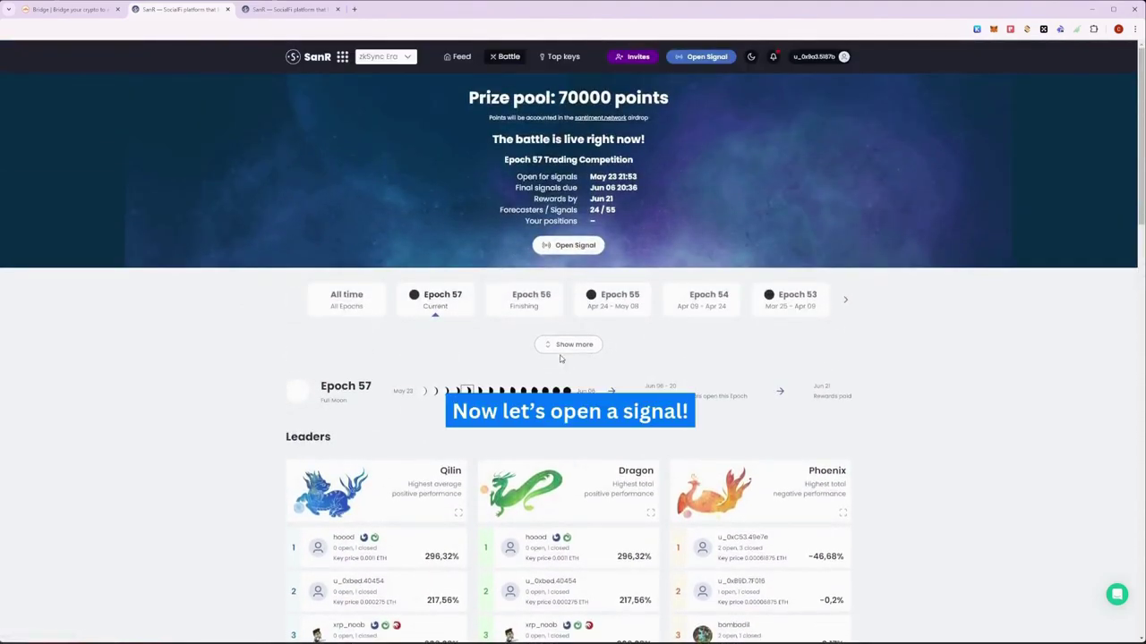
Step: Start a new signal forecasting that PEPE/USD will fall
click(674, 57)
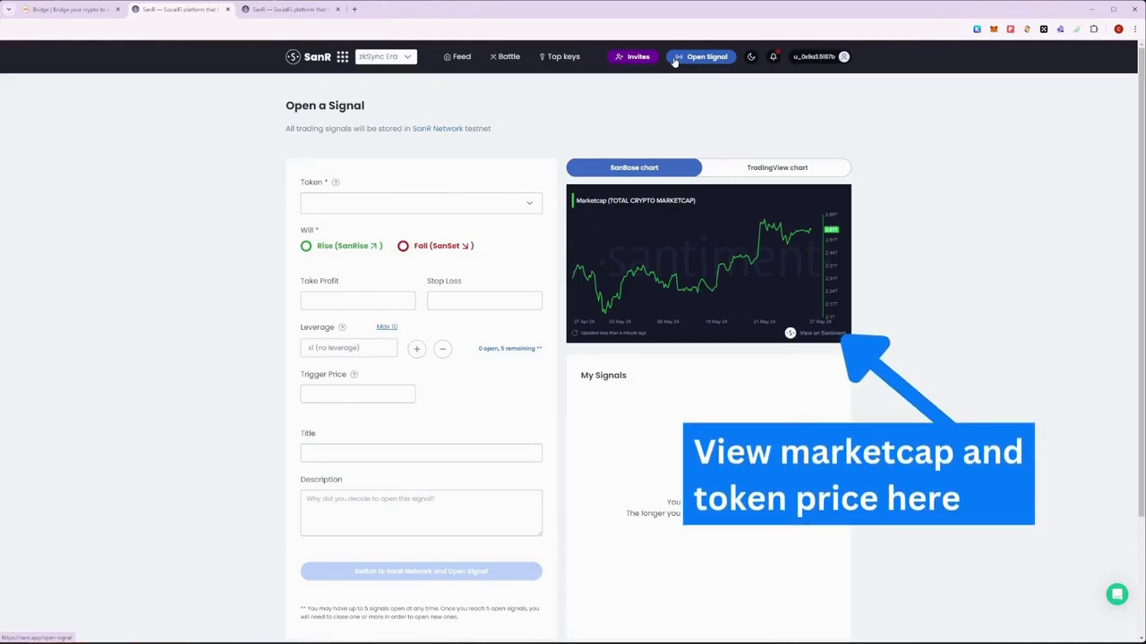
click(387, 203)
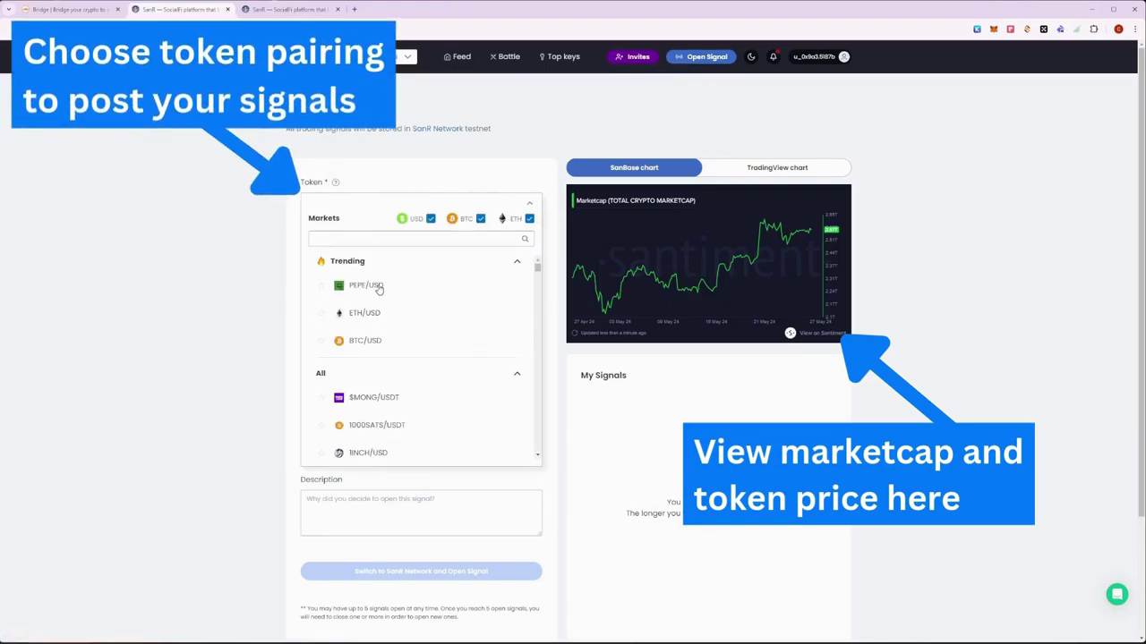
scroll(416, 323, down, 5)
scroll(416, 323, up, 5)
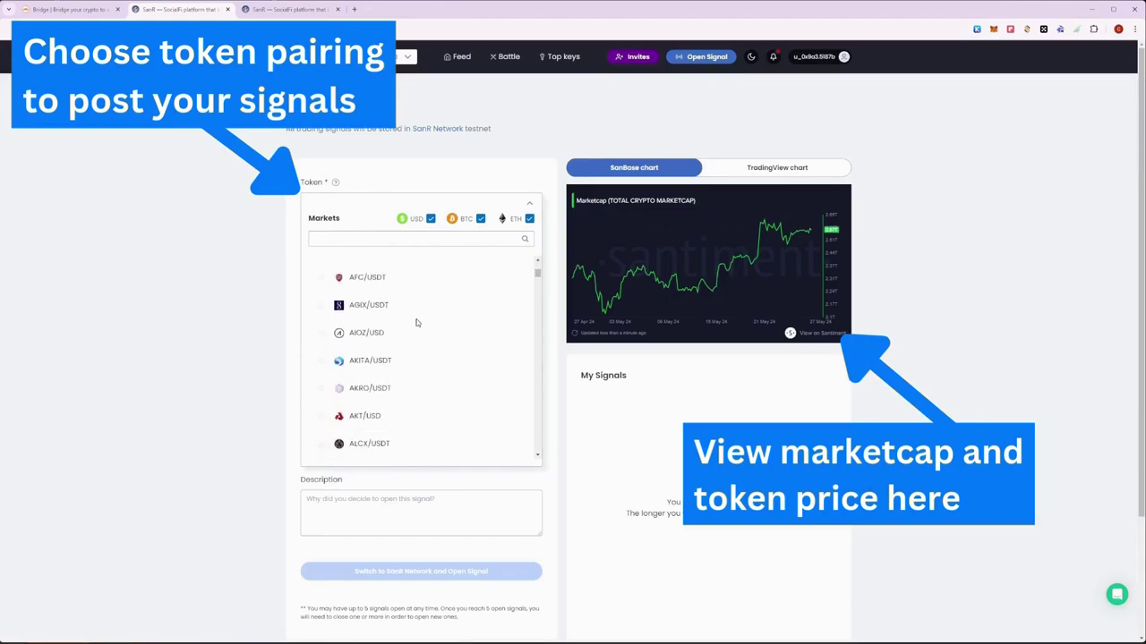
click(367, 285)
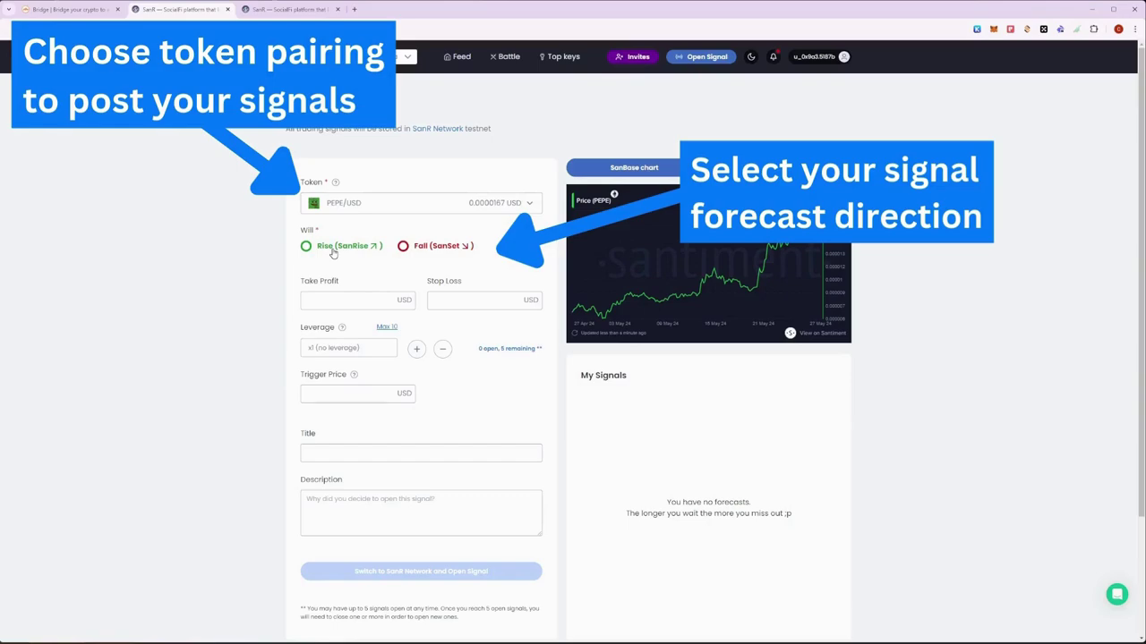
click(428, 249)
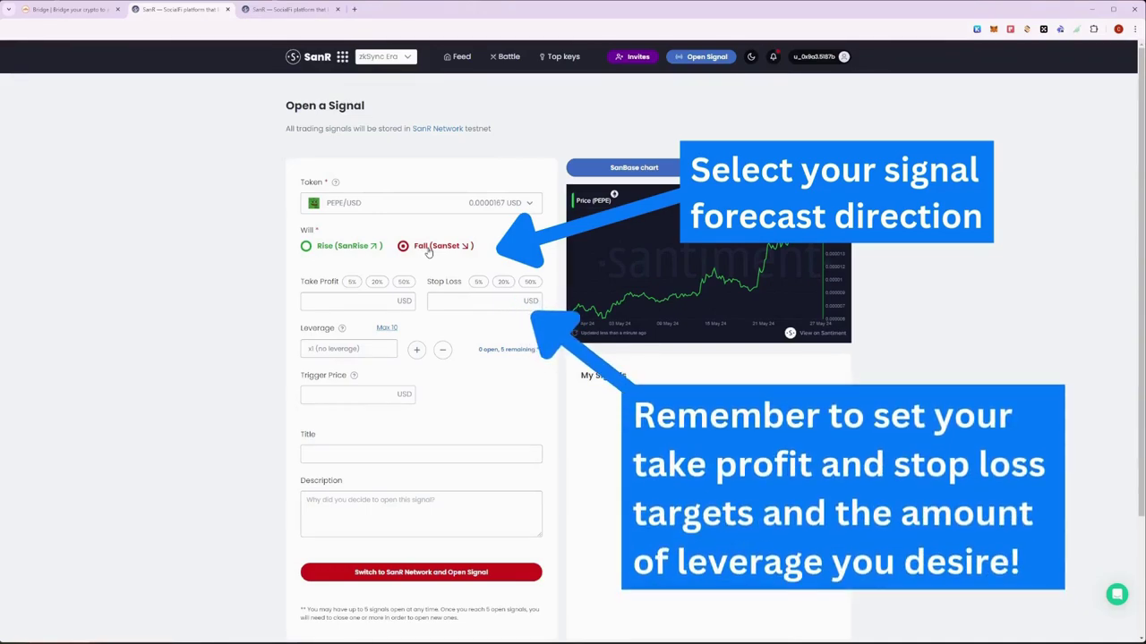
Step: Set take profit 20%, stop loss 5%, and maximum 10x leverage
click(379, 283)
click(477, 283)
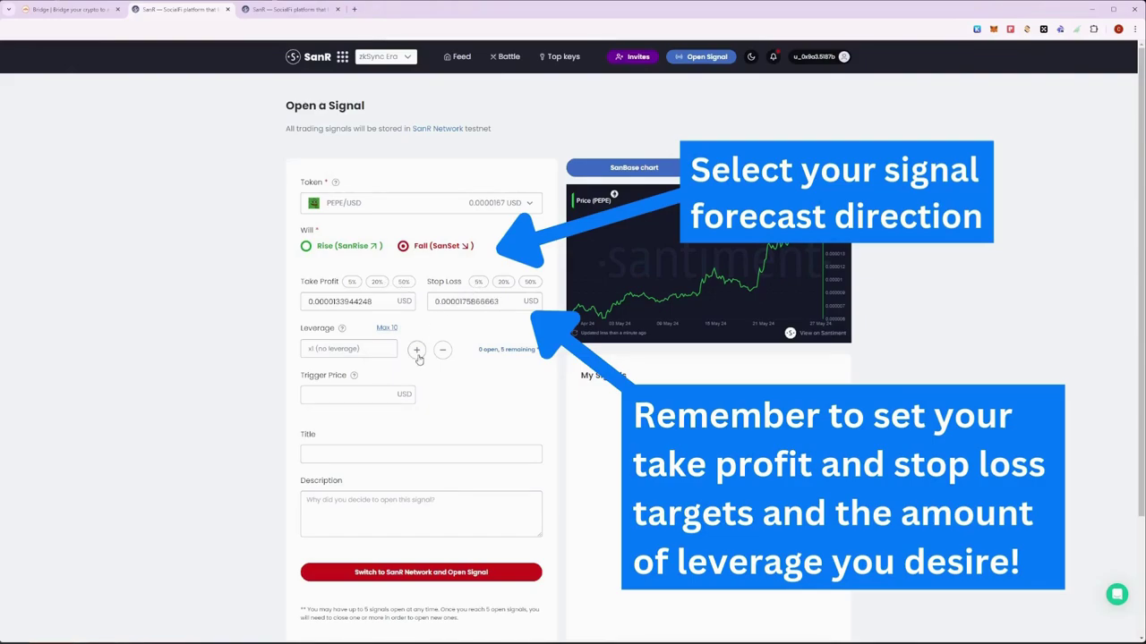
click(388, 329)
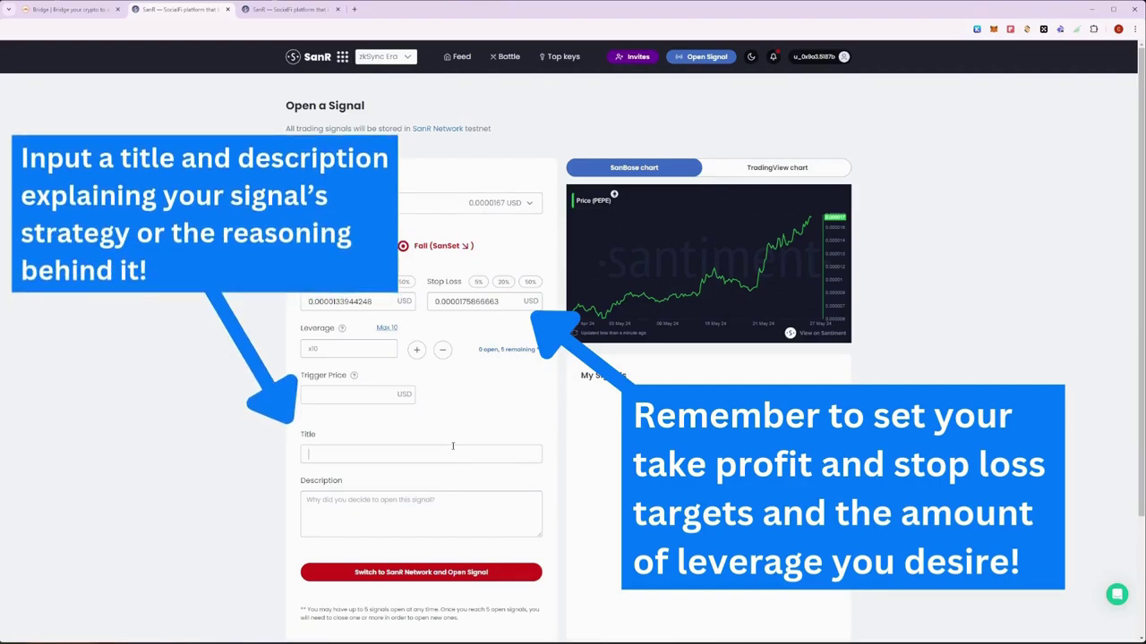
Step: Title the signal 'PEPE HAS PUMPED TOO MUCH' with description 'THIS IS THE END FOR PEPE'
click(452, 452)
text(PEPE HAS PUMPED TOO MUCH)
click(417, 499)
text(THIS IS T)
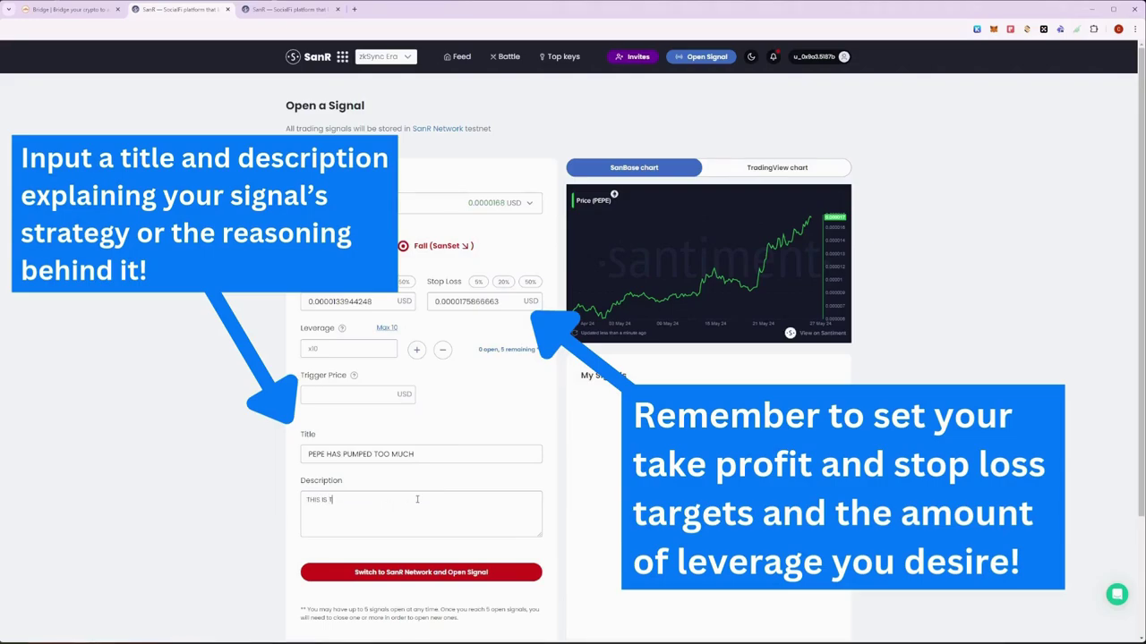
text(HE END FOR PEPE)
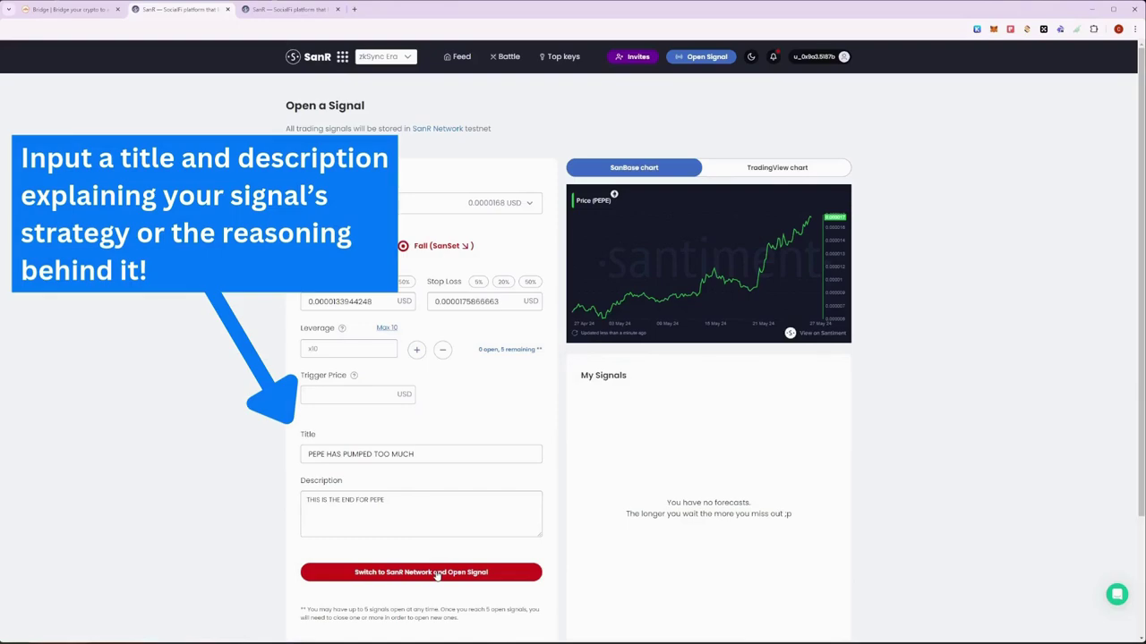
Step: Submit the signal, adding the SanR Network to MetaMask and switching the wallet to it
click(437, 575)
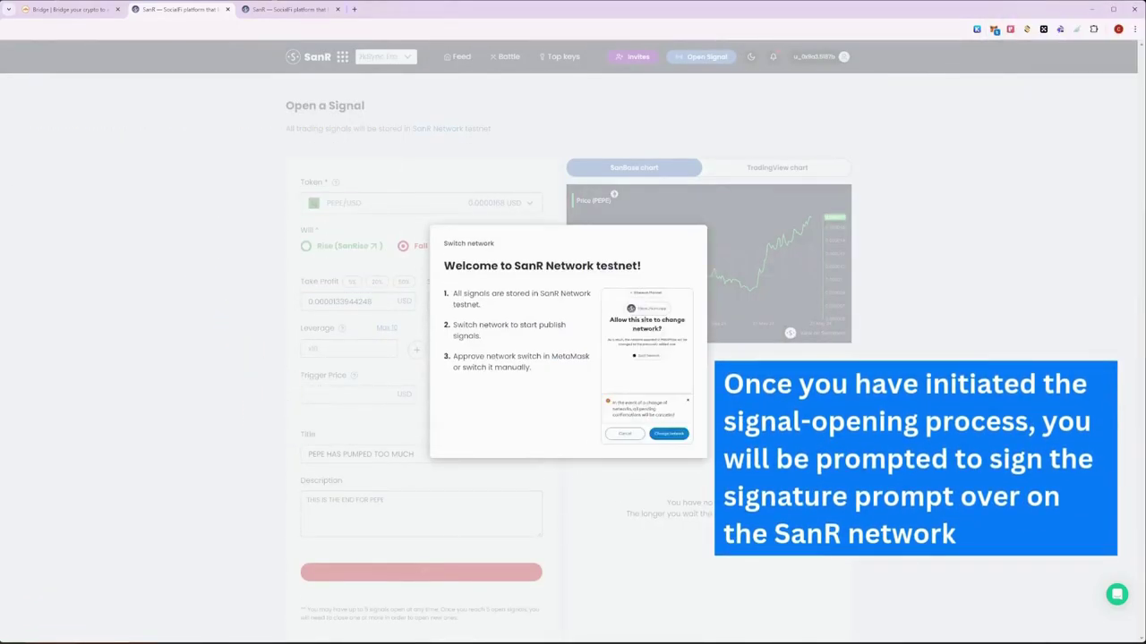
click(995, 30)
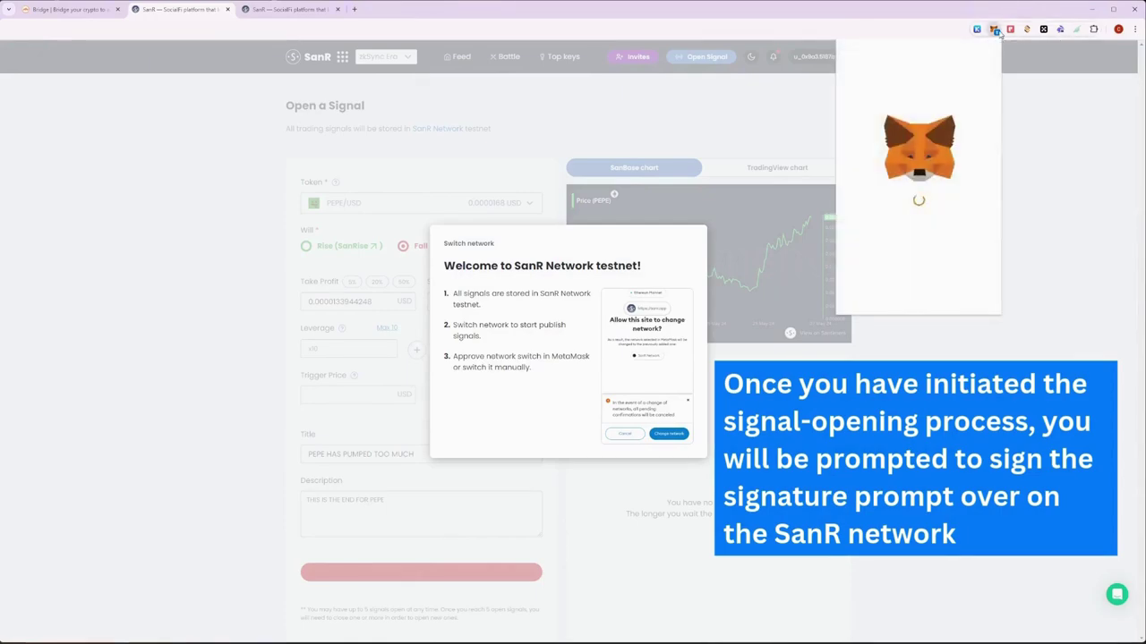
scroll(991, 135, down, 5)
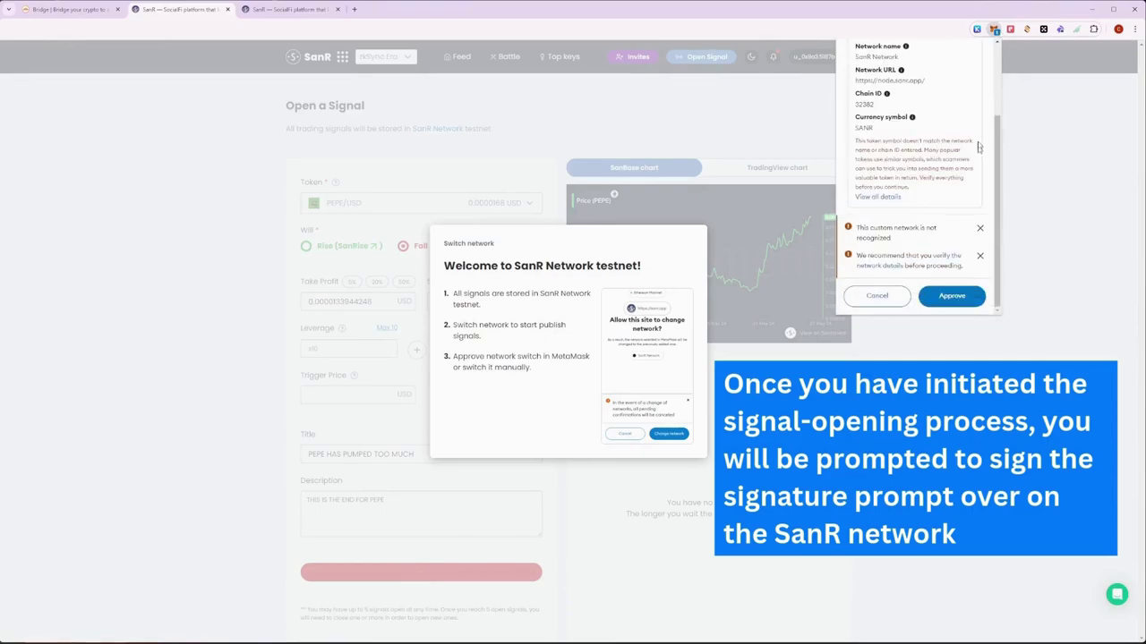
click(967, 300)
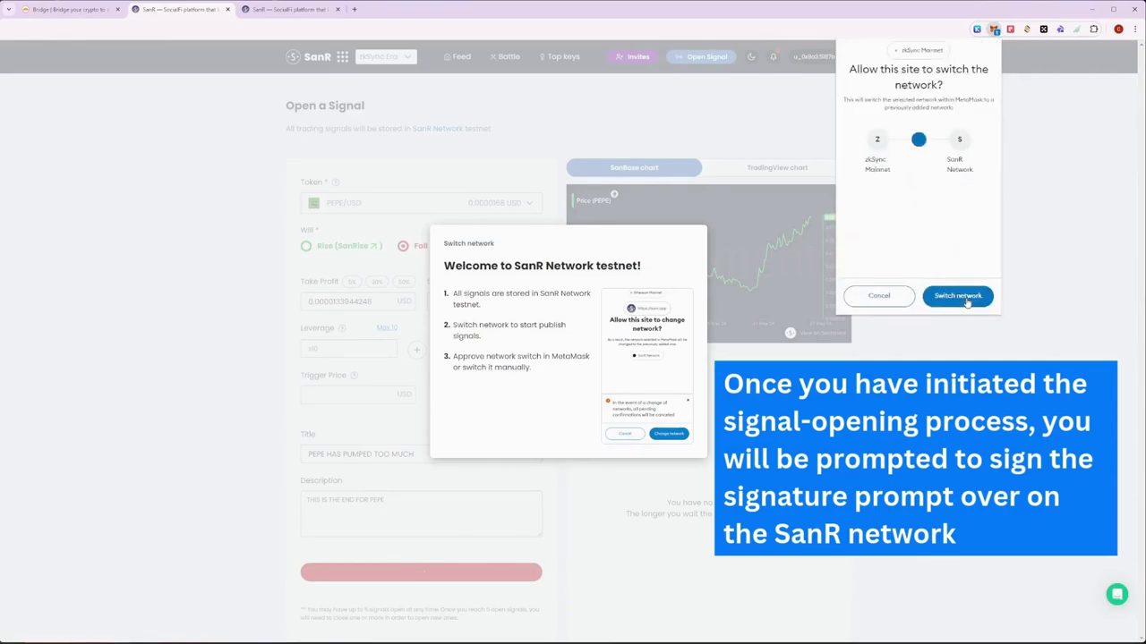
click(967, 298)
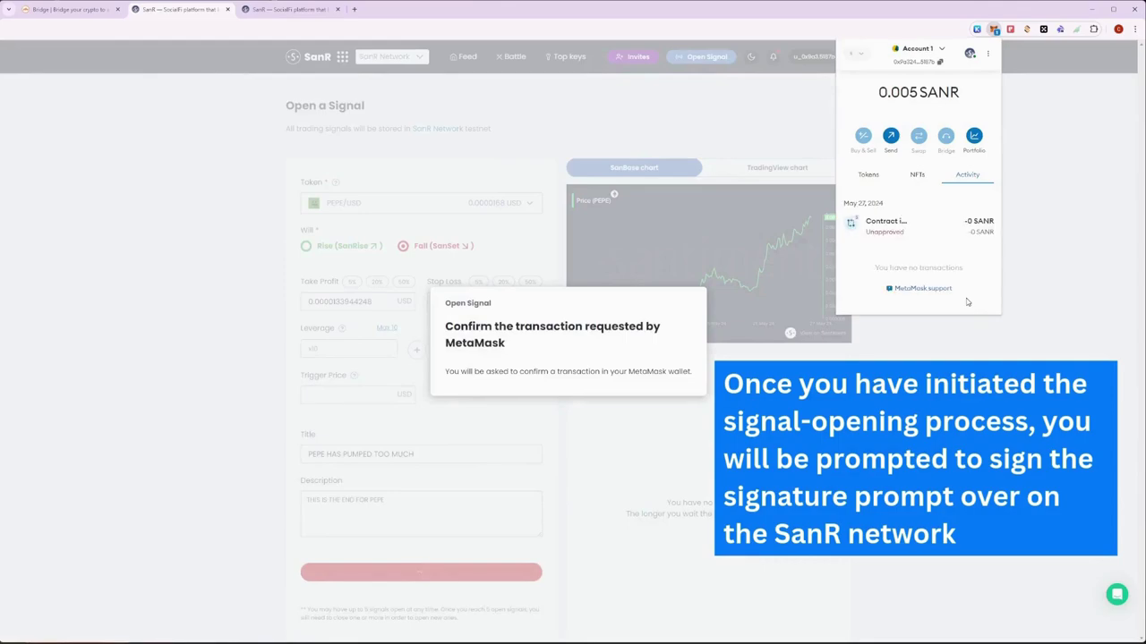
Step: Confirm the pending signal-opening transaction in the wallet
click(995, 31)
click(994, 31)
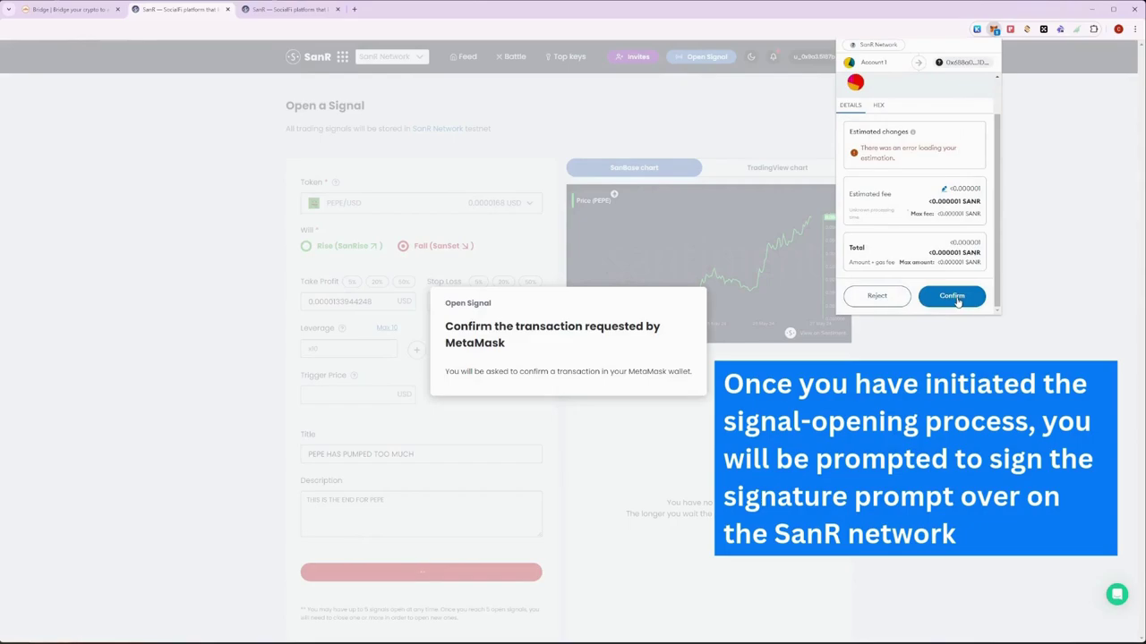
click(951, 296)
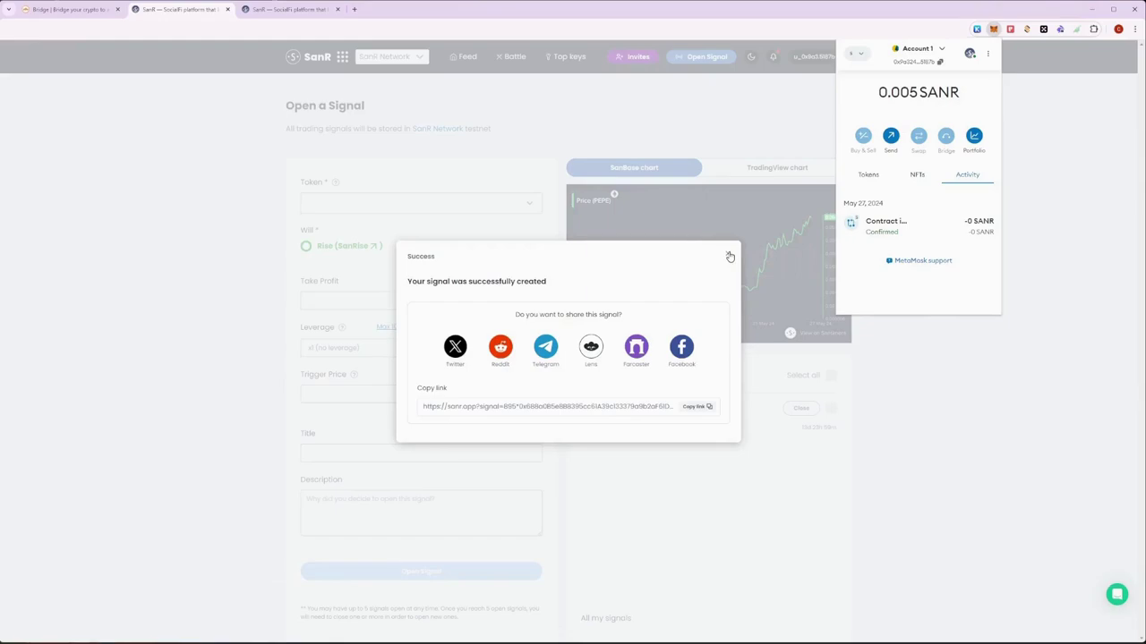
Step: Dismiss the signal-created message and view your profile showing 1 signal opened
click(730, 257)
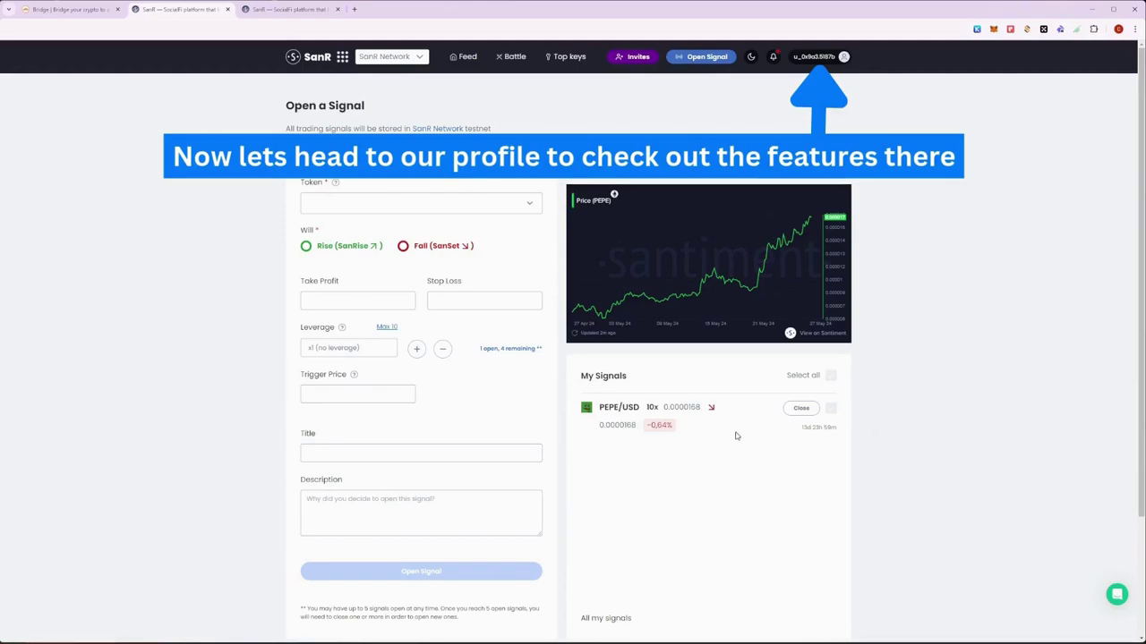
click(817, 60)
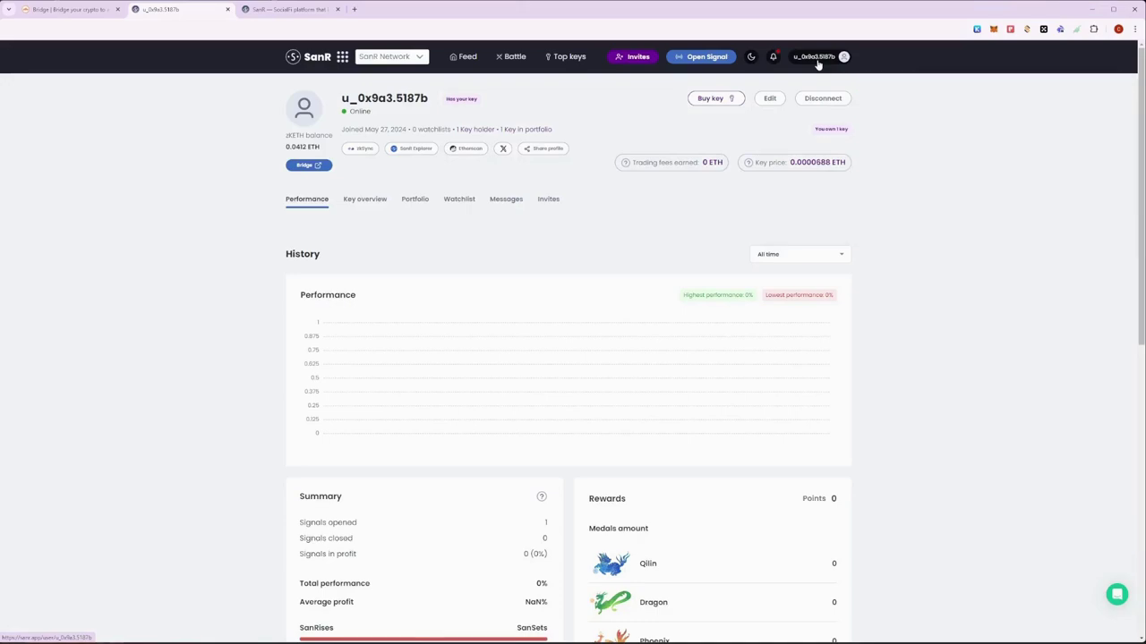
Step: Review the profile stats and key overview, then show the portfolio with one key worth 0.0000688 ETH
scroll(856, 162, down, 3)
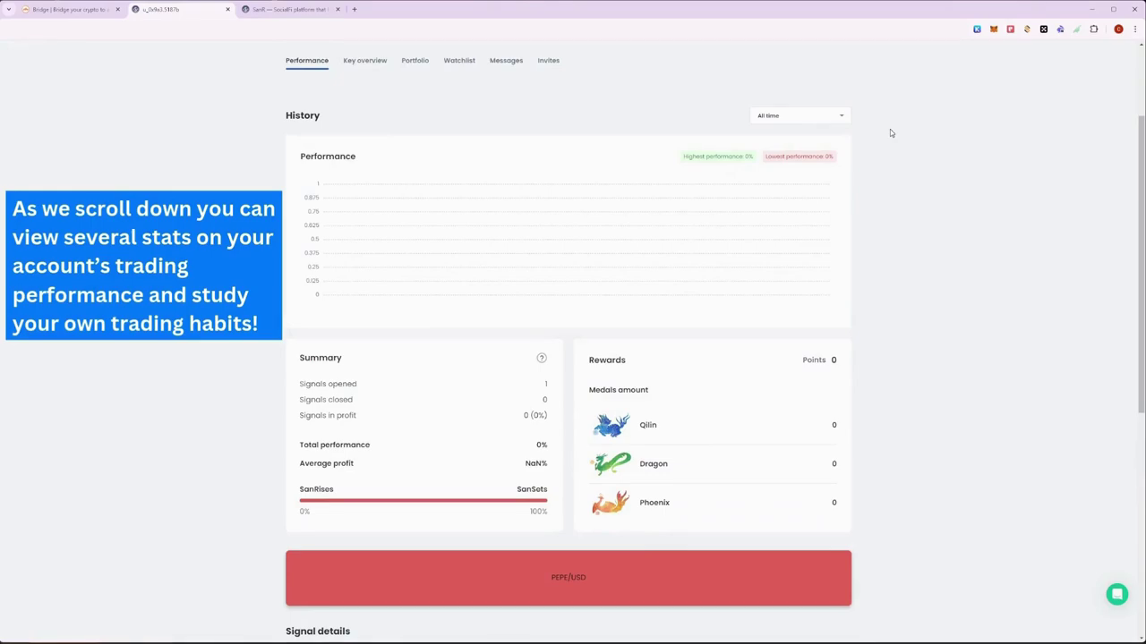
scroll(889, 132, down, 3)
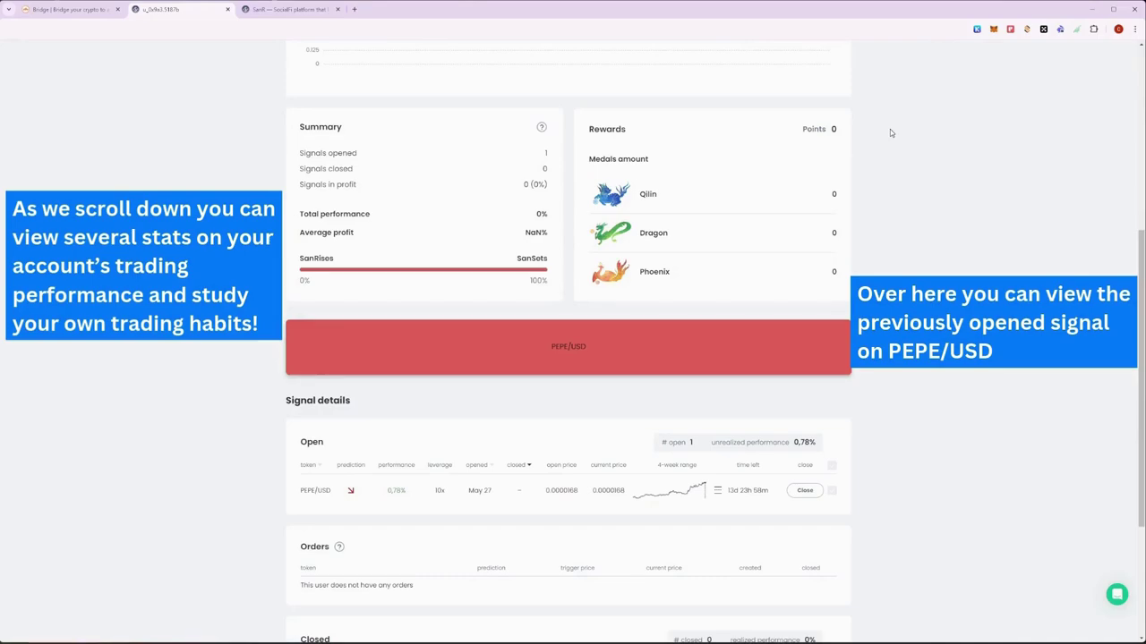
scroll(890, 132, down, 3)
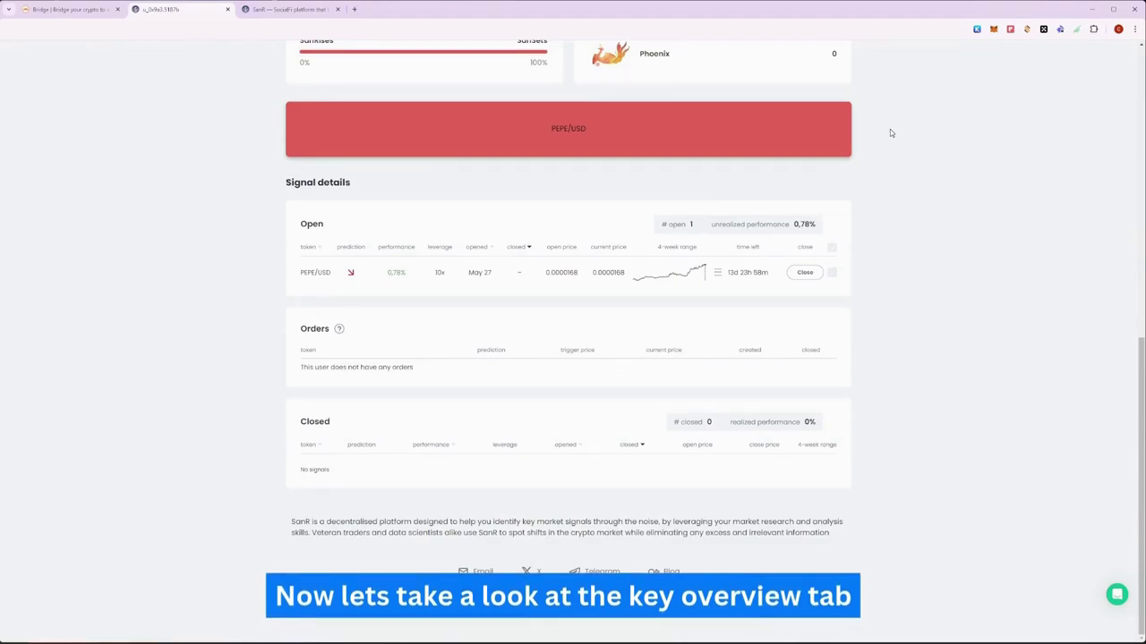
scroll(891, 132, up, 8)
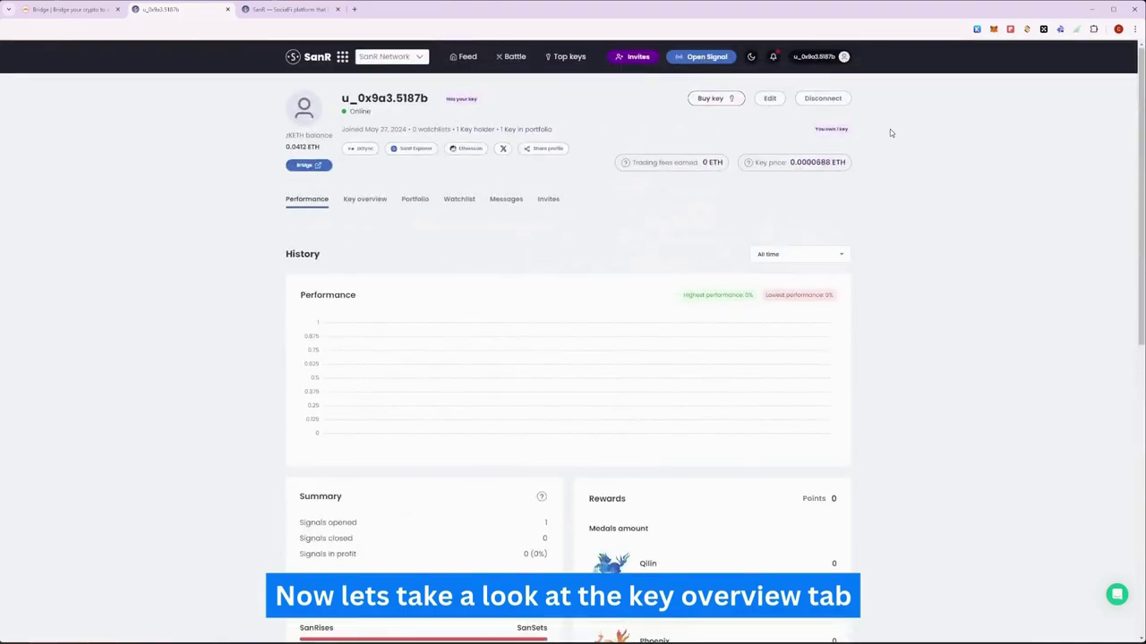
click(366, 201)
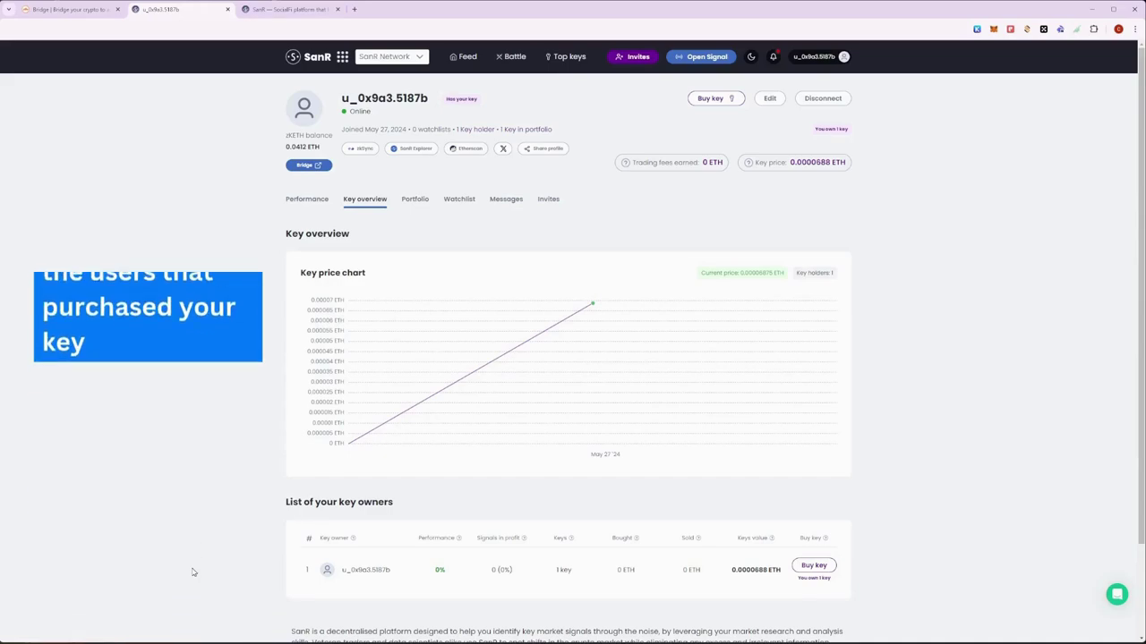
click(415, 201)
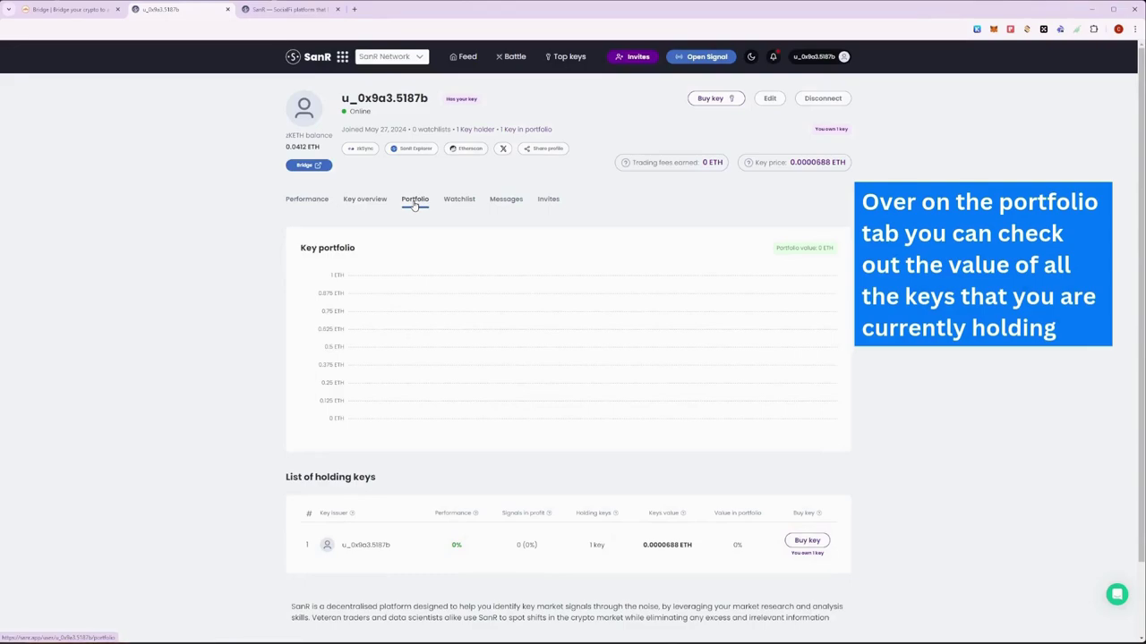
Step: Check the profile's invite codes, then go to the Top keys ranking led by a 0.0116 ETH key
click(548, 201)
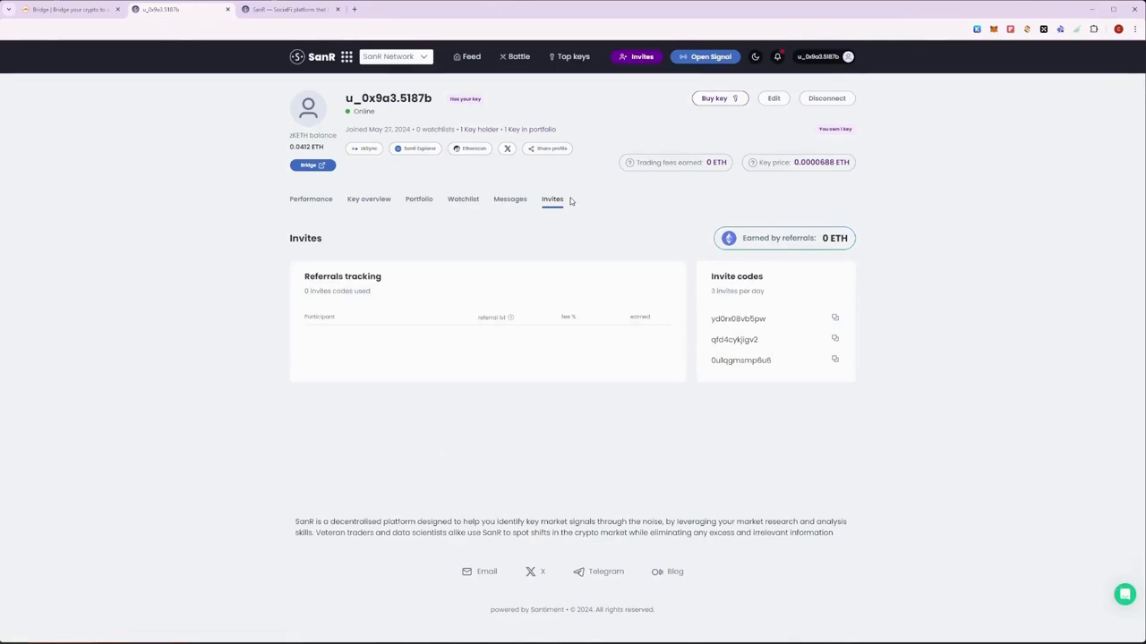
click(576, 57)
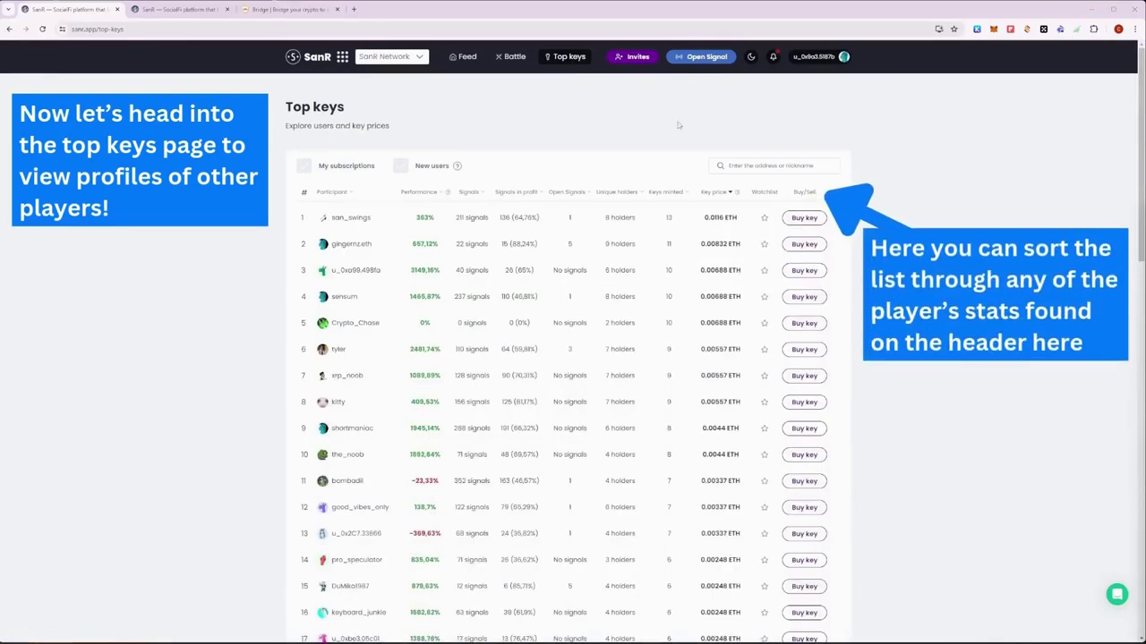
Step: Try sorting Top keys by unique holders, open signals, signals in profit and signal count
click(629, 196)
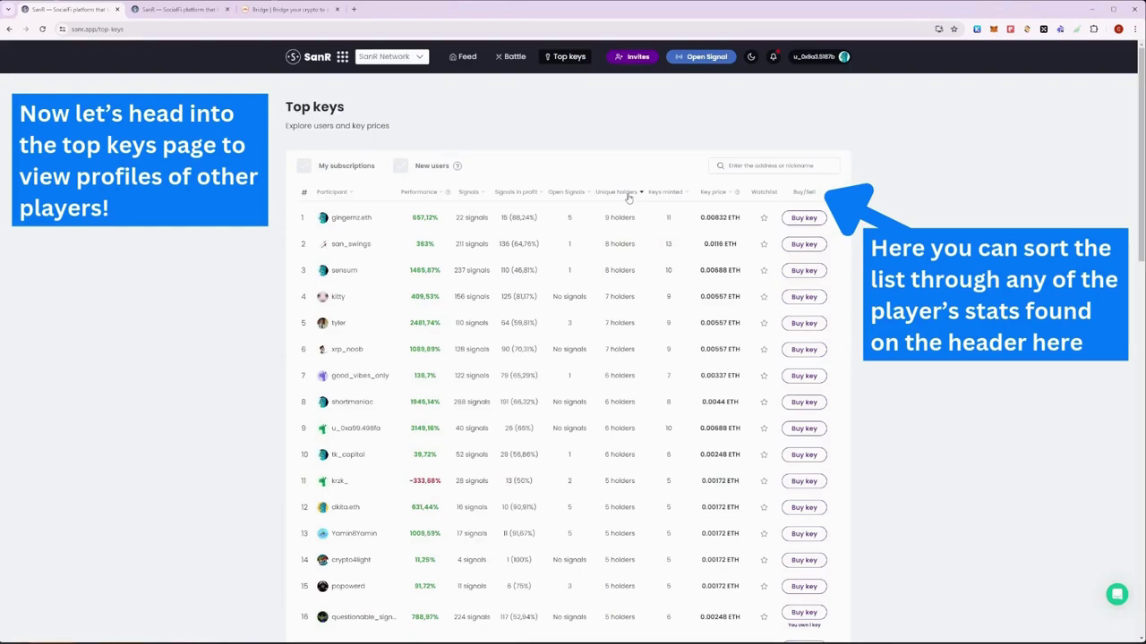
click(578, 196)
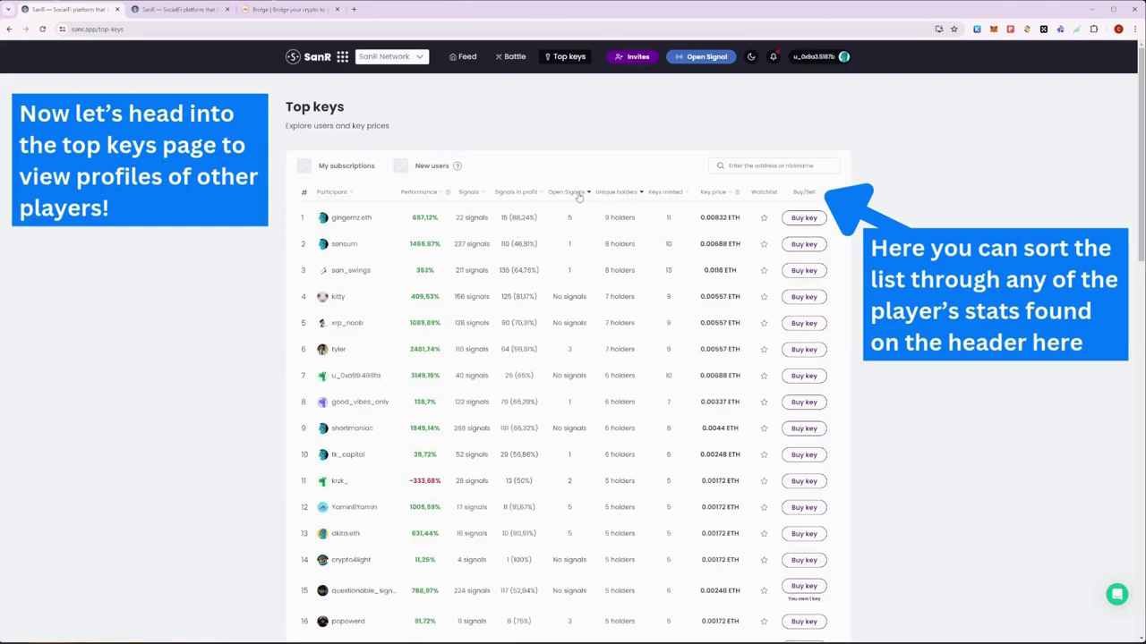
click(578, 196)
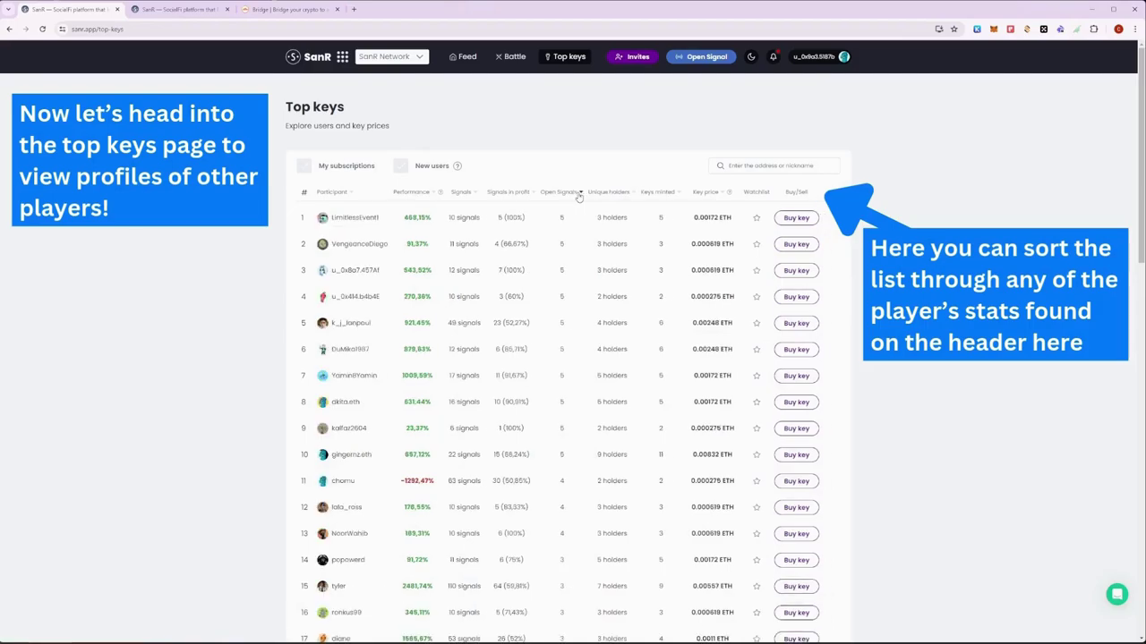
click(523, 196)
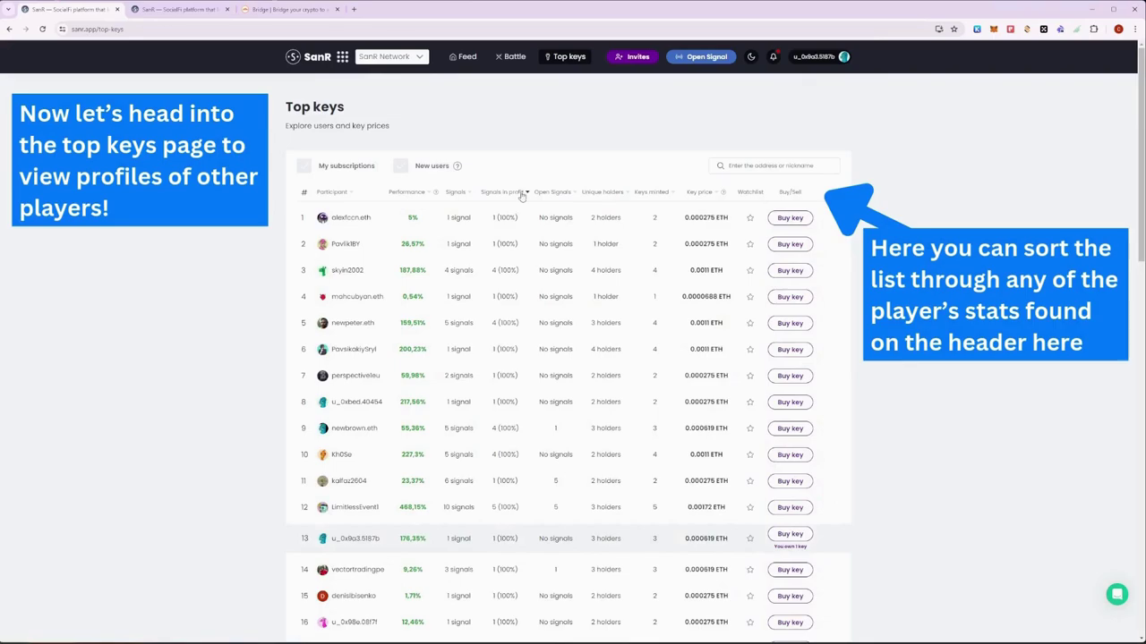
click(465, 193)
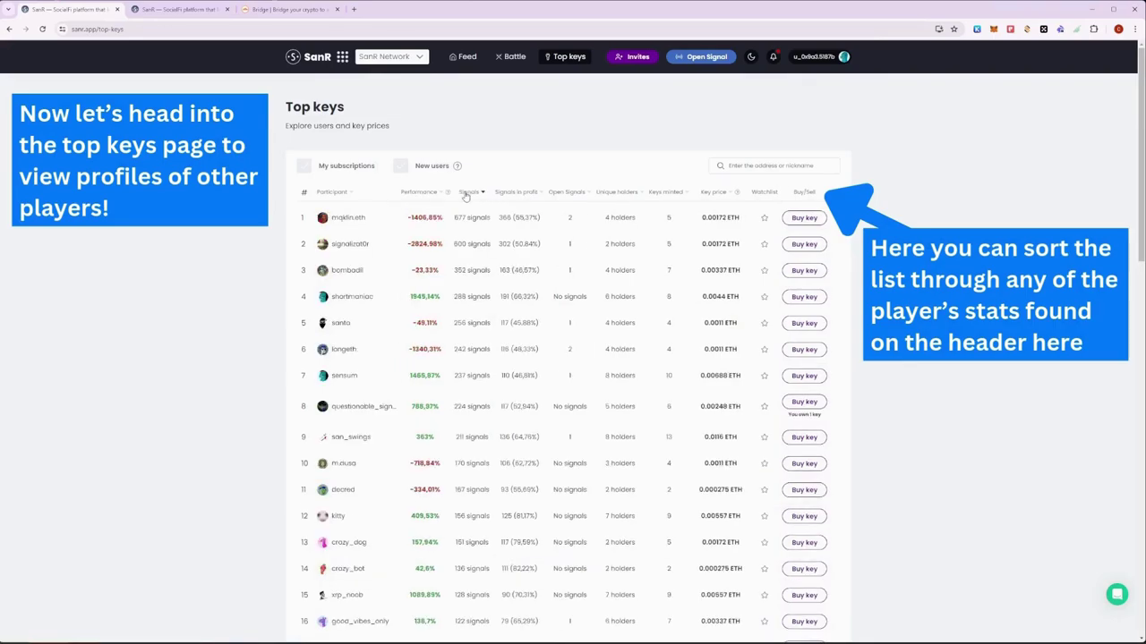
click(466, 194)
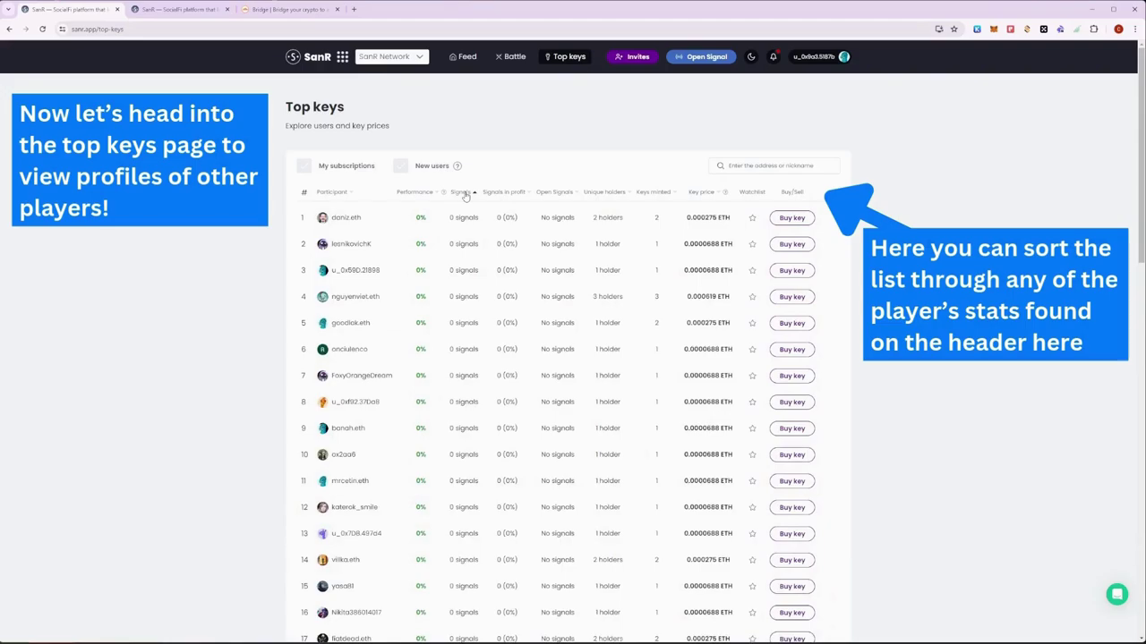
Step: Sort Top keys by performance, best first (3149.16% on top), and scroll down the list
click(428, 193)
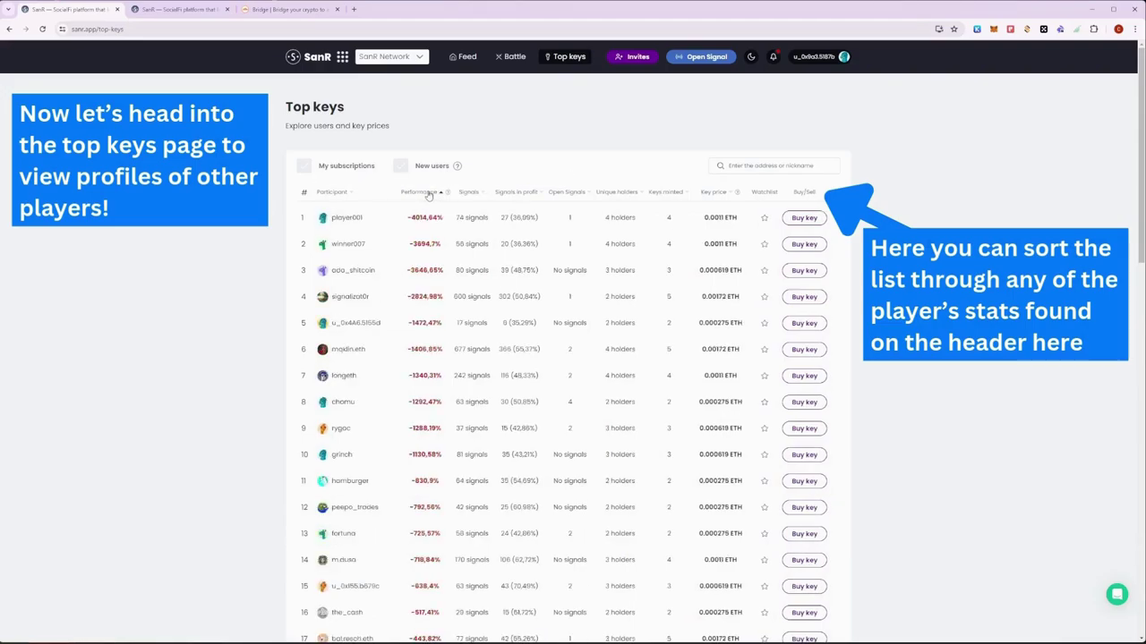
click(429, 193)
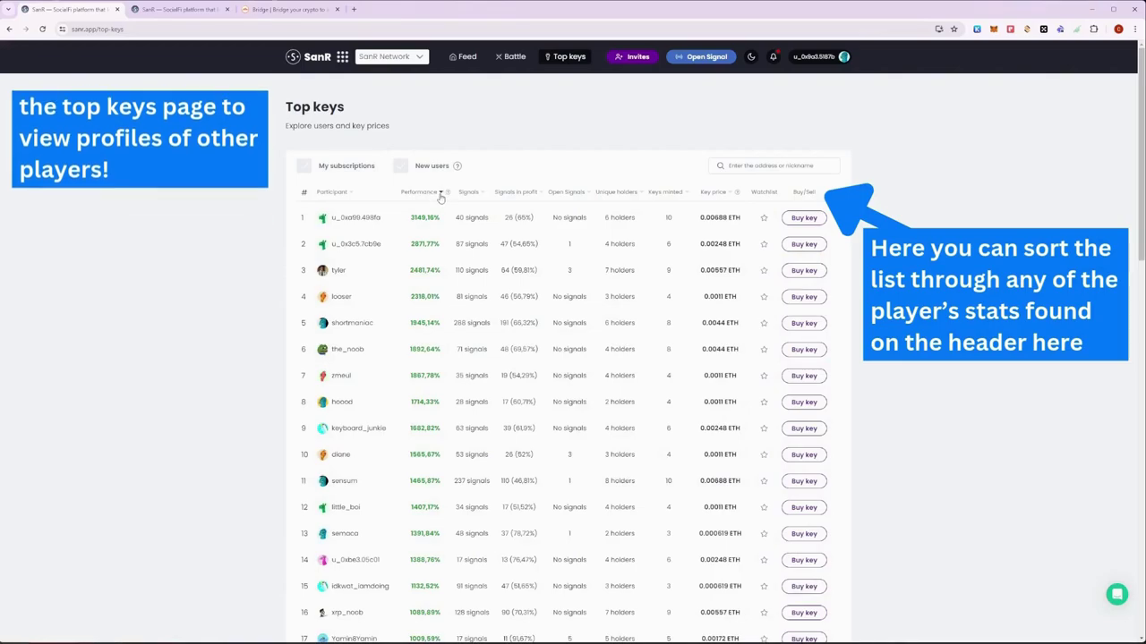
scroll(440, 198, down, 2)
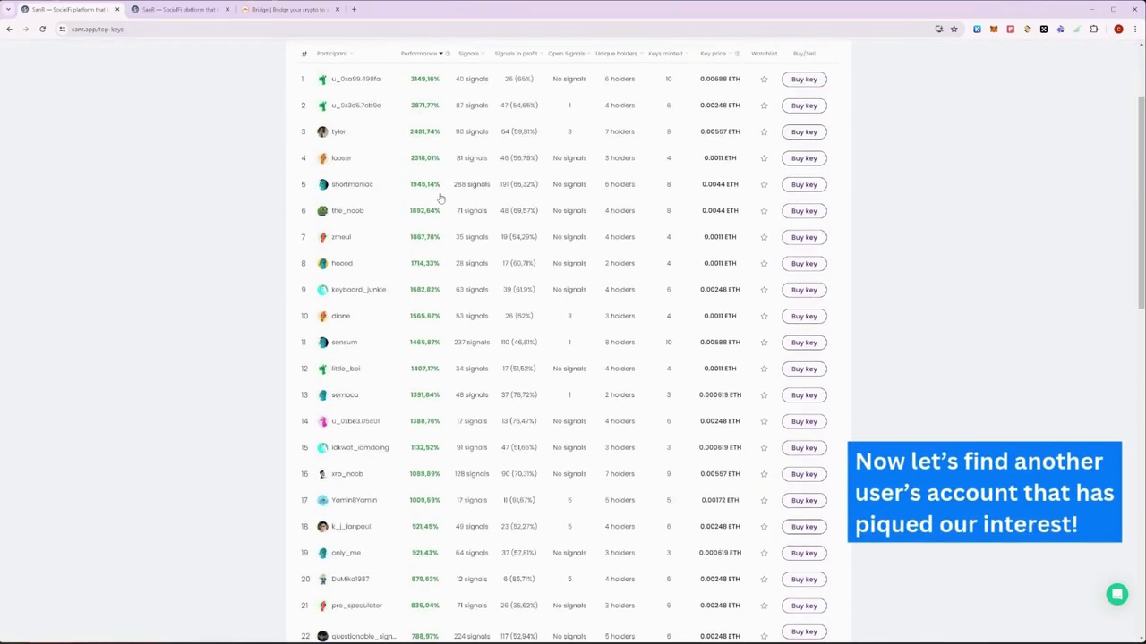
scroll(443, 197, down, 3)
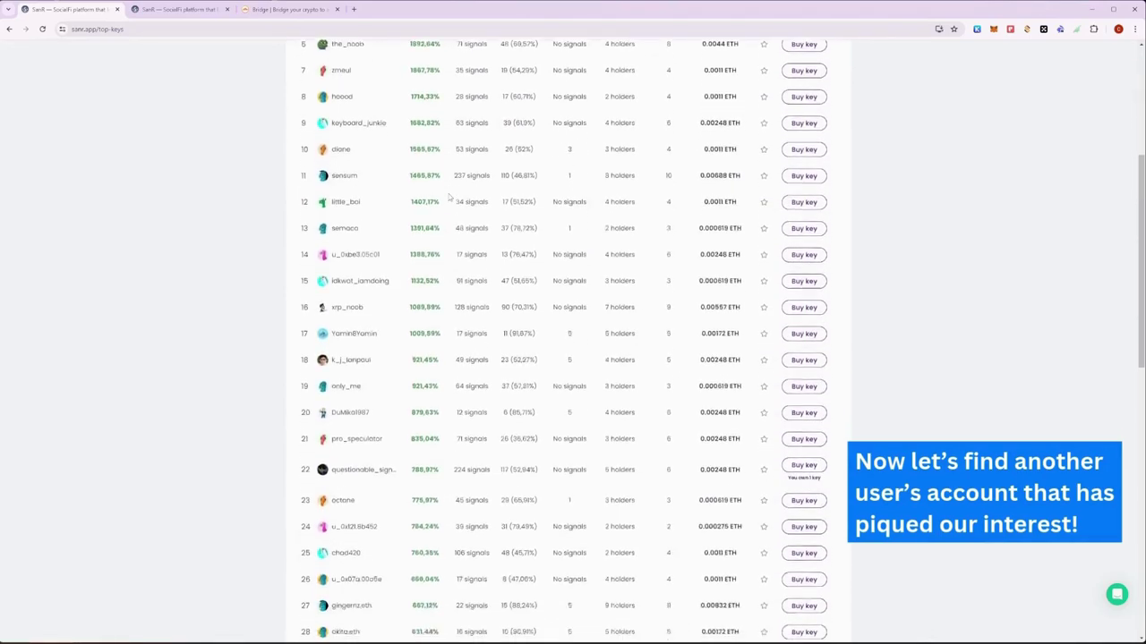
scroll(501, 215, down, 4)
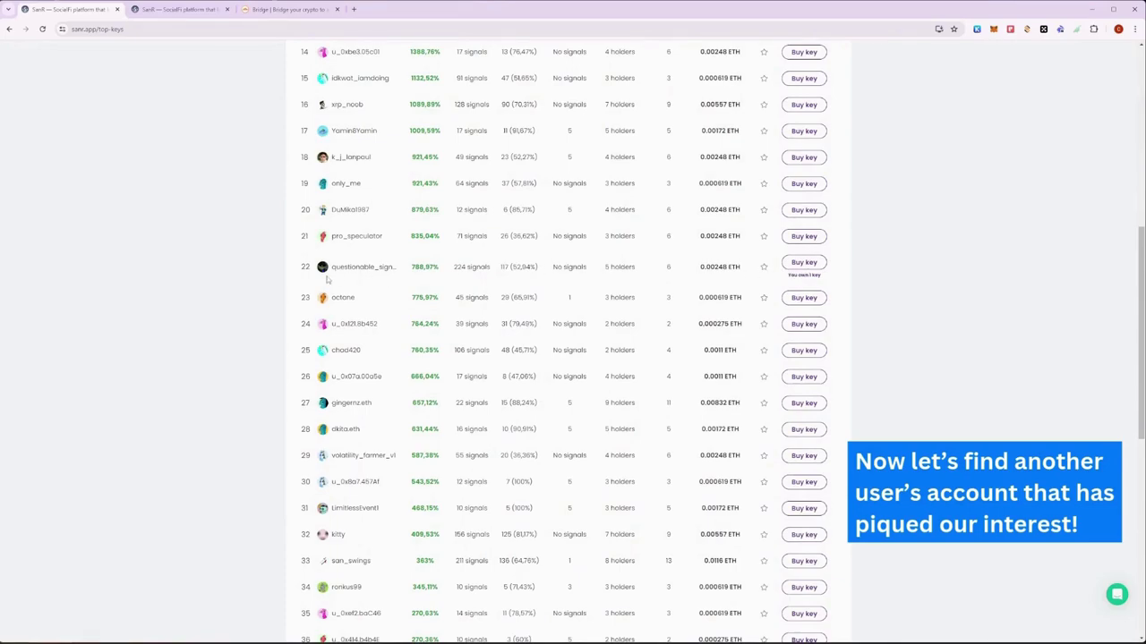
Step: Open questionable_signals' profile and look through its performance and key price history
click(359, 271)
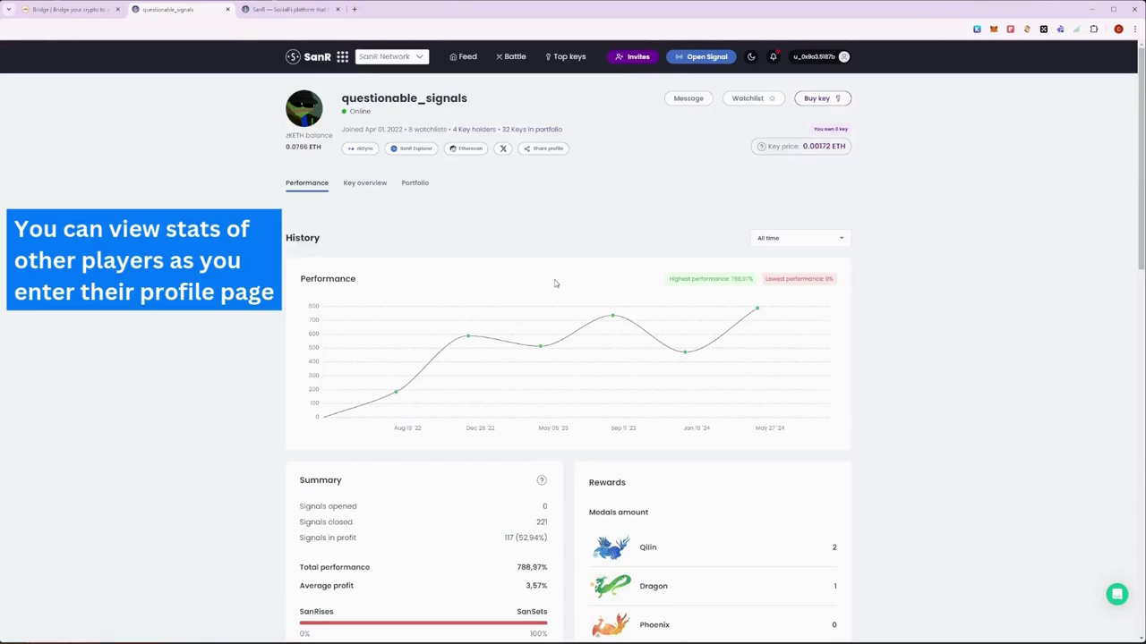
scroll(525, 280, down, 1)
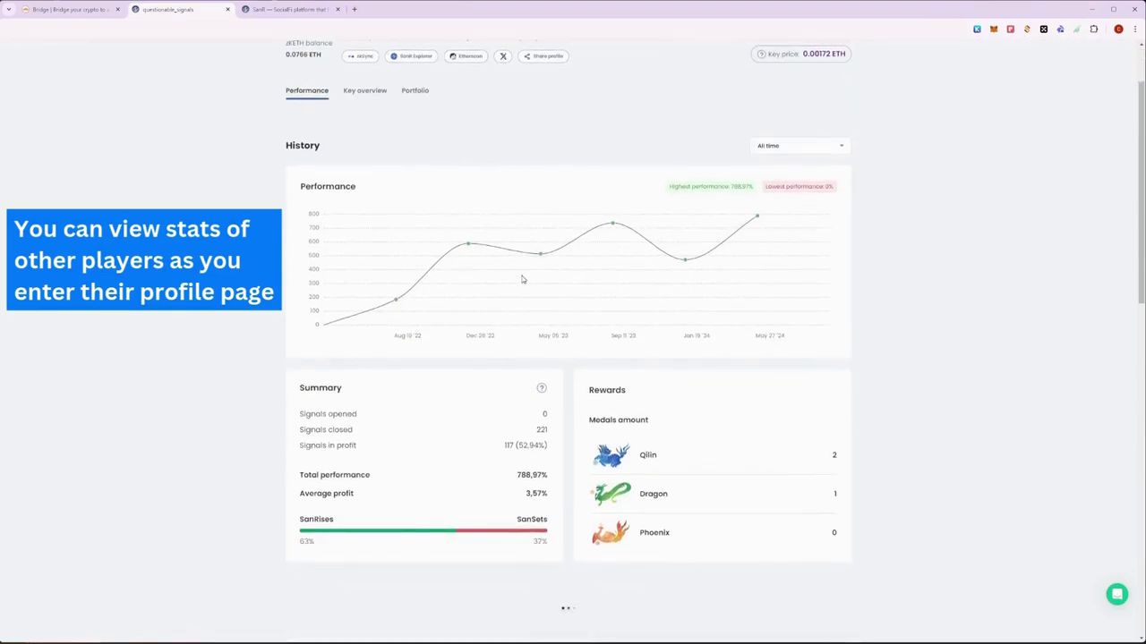
scroll(523, 279, down, 2)
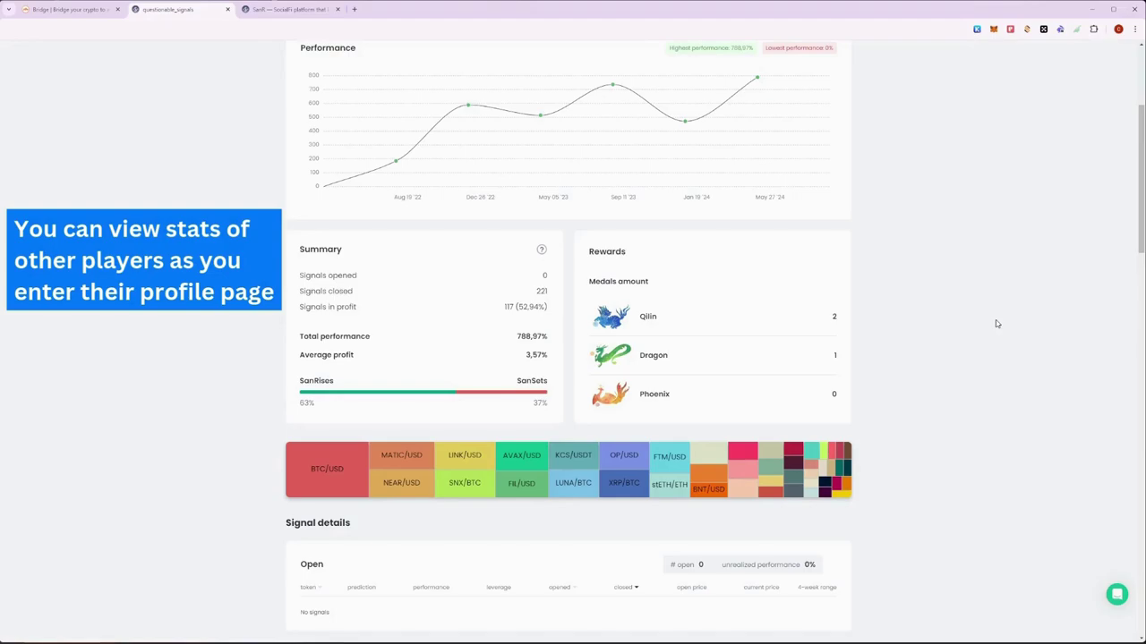
scroll(996, 323, up, 3)
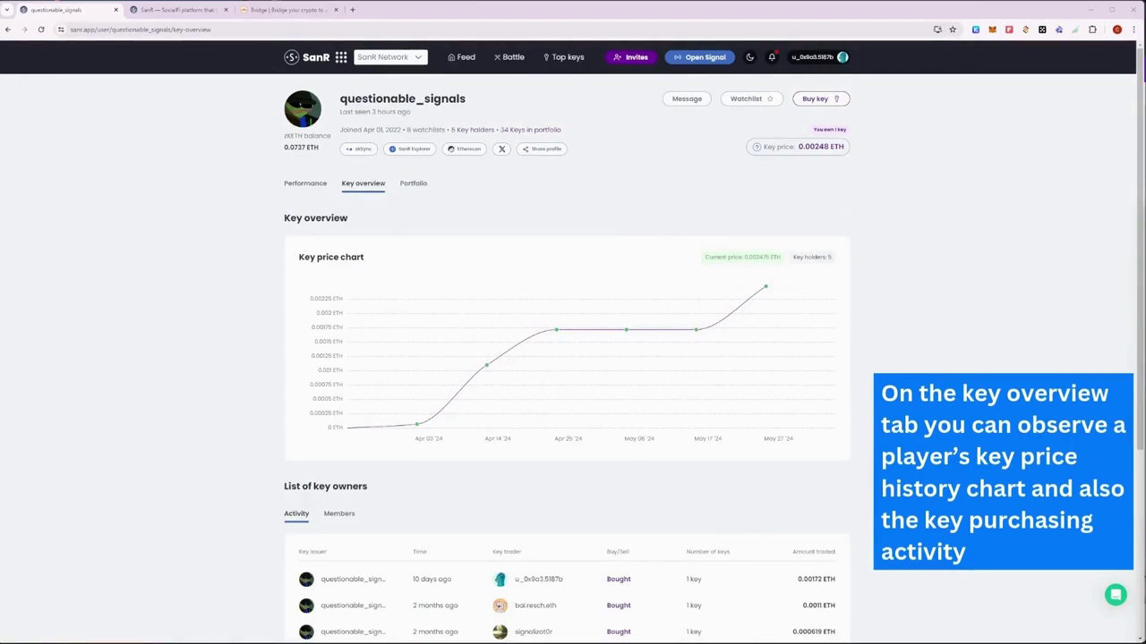
Step: Show questionable_signals' five key owners as members with their keys bought and key value
scroll(896, 355, down, 2)
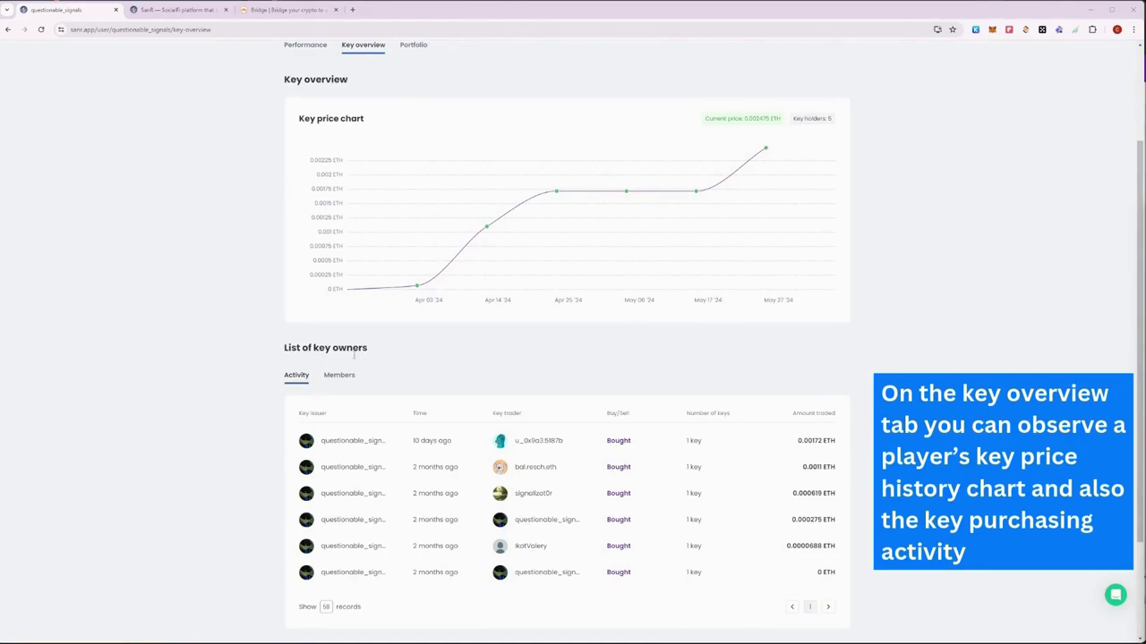
click(342, 376)
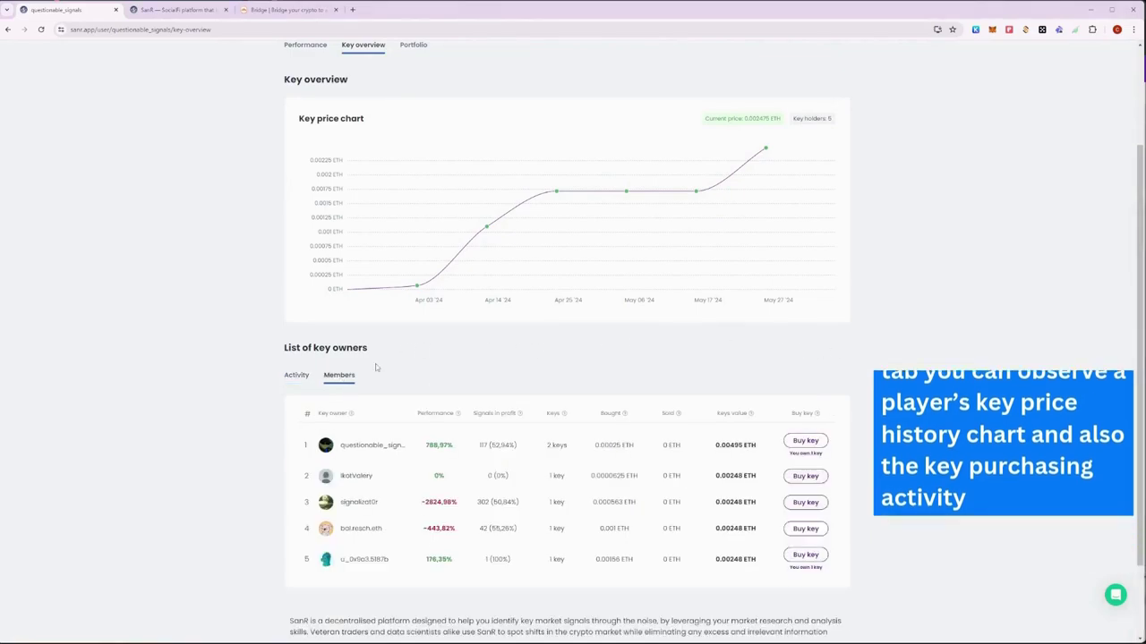
scroll(376, 367, up, 1)
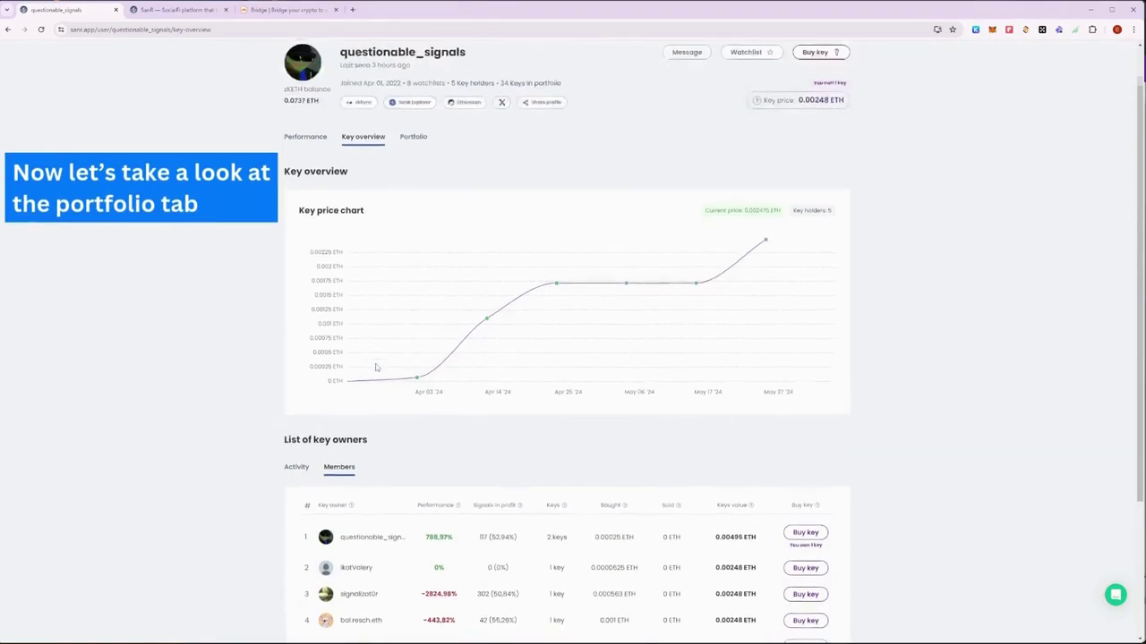
scroll(376, 367, up, 1)
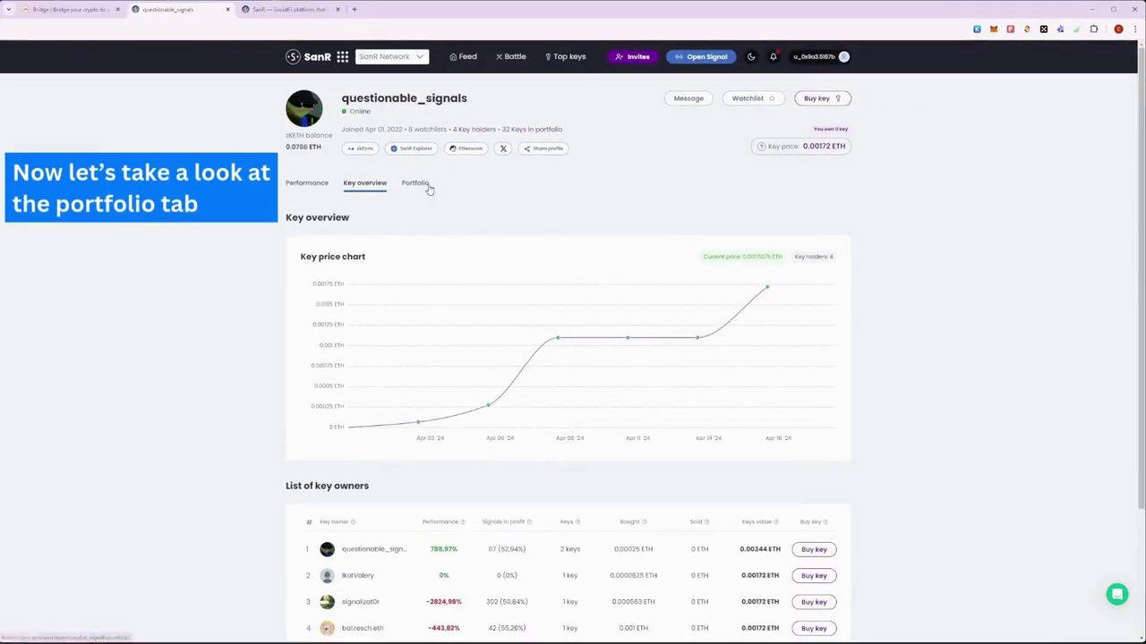
Step: View questionable_signals' portfolio, then start a Trade Keys purchase of 1 key at 0.00172 ETH
click(426, 186)
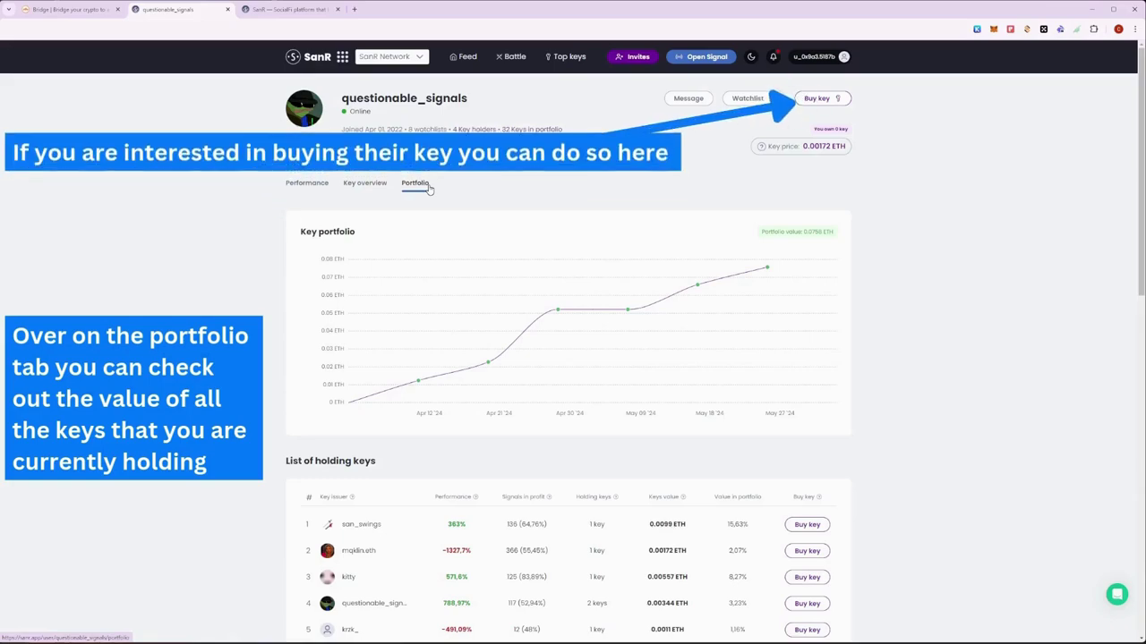
click(811, 104)
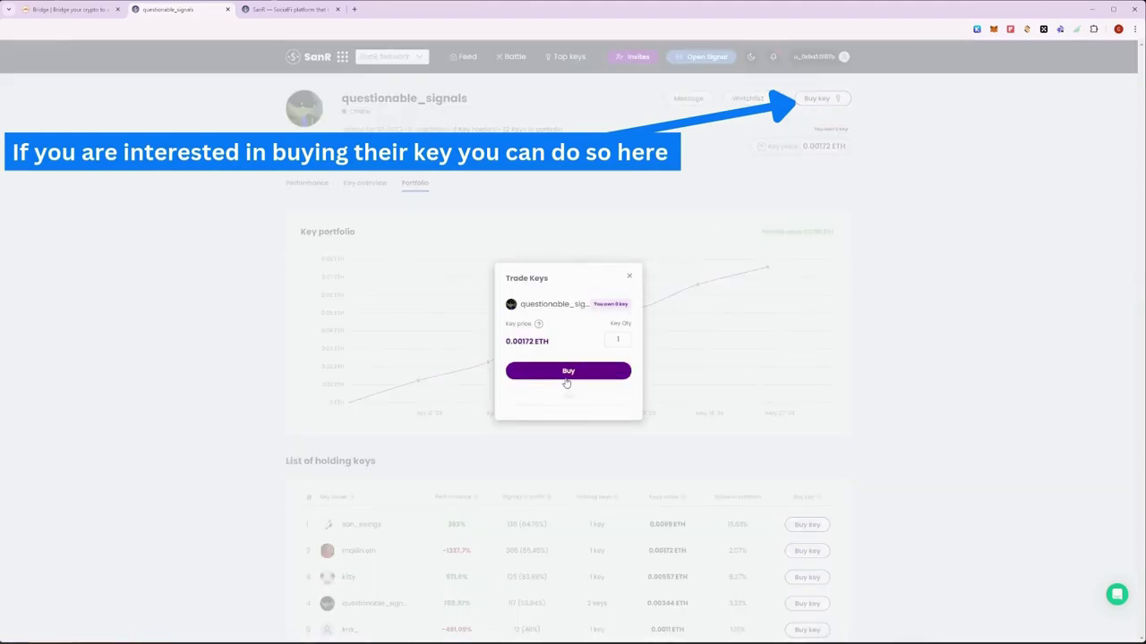
Step: Buy one questionable_signals key, adding and switching to zkSync in MetaMask and confirming the transaction
click(568, 370)
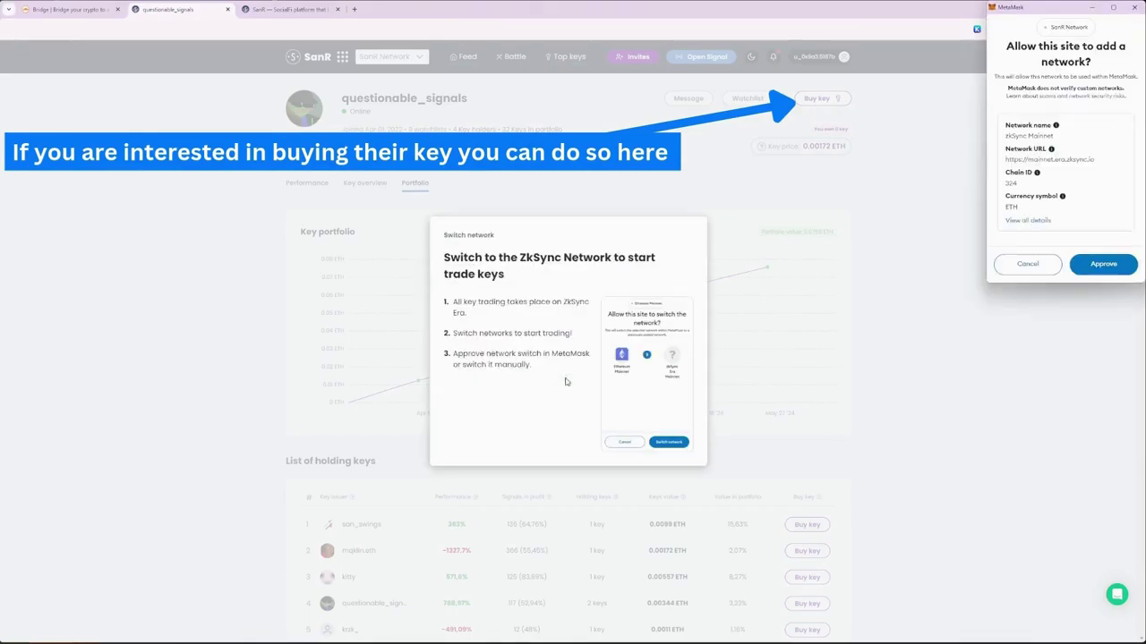
click(1117, 268)
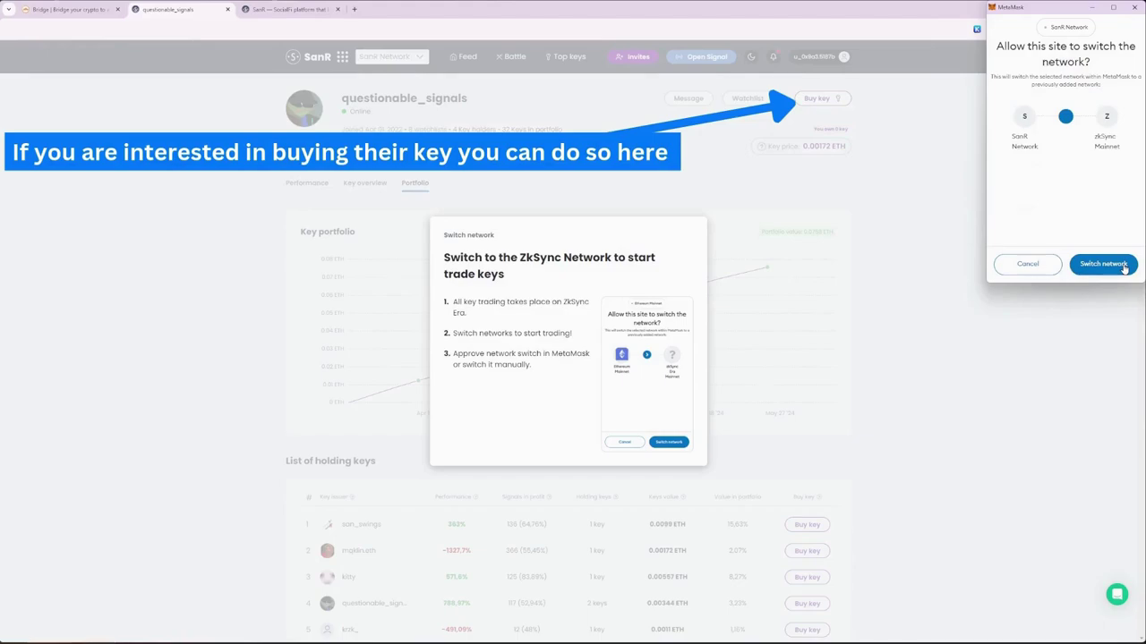
click(1103, 264)
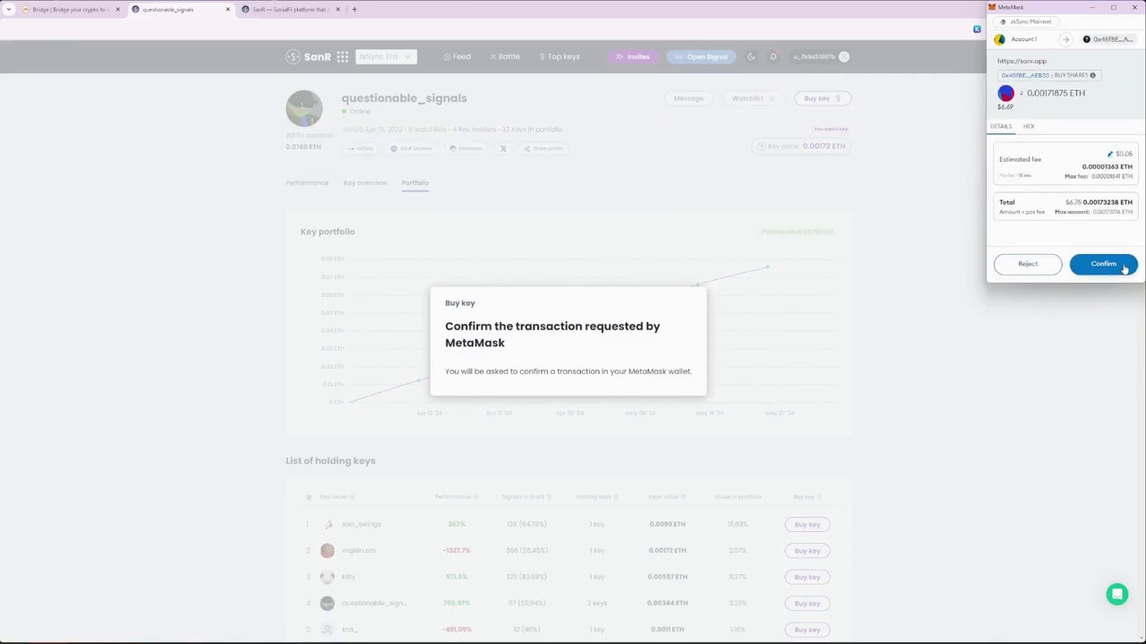
click(1124, 268)
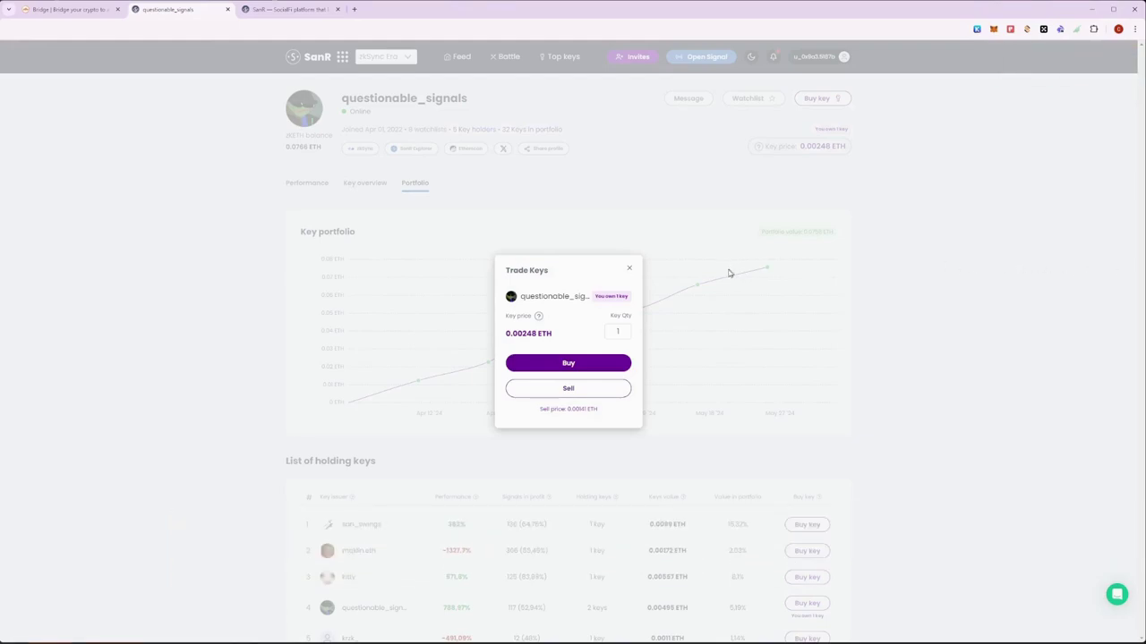
Step: Close the trade dialog and view your own portfolio, now holding 2 keys including questionable_signals at 0.00248 ETH
click(629, 268)
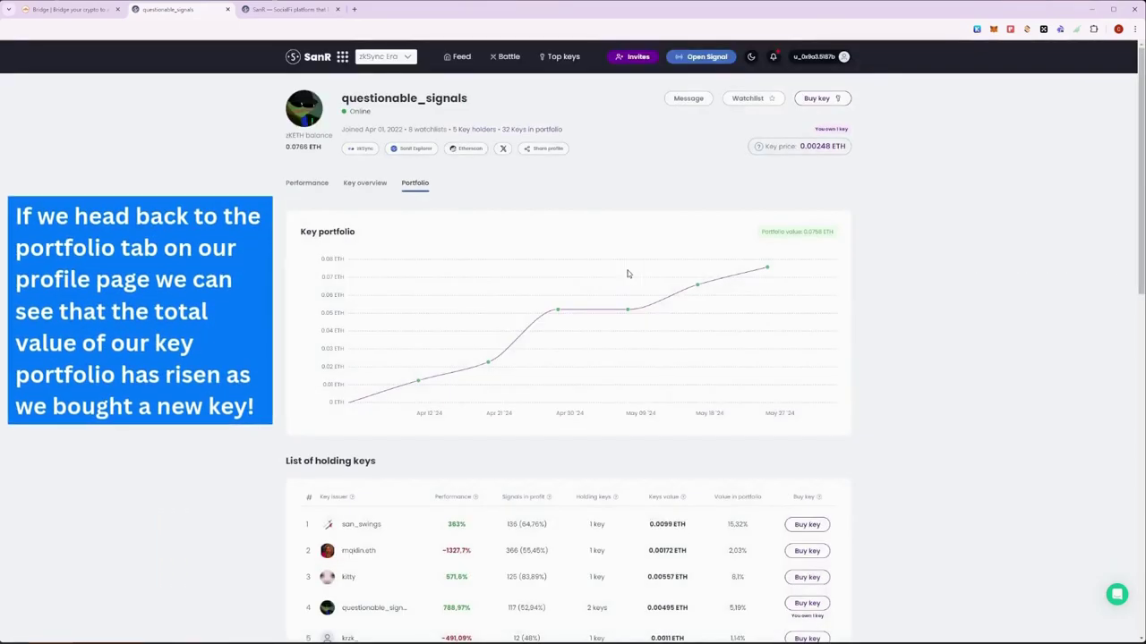
click(832, 62)
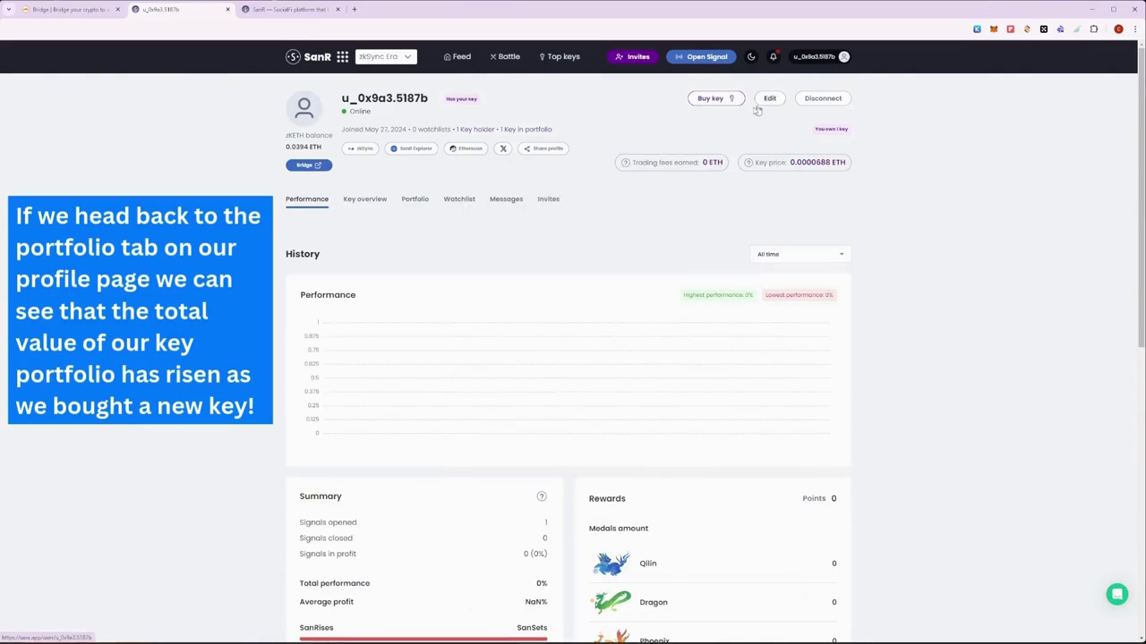
click(411, 203)
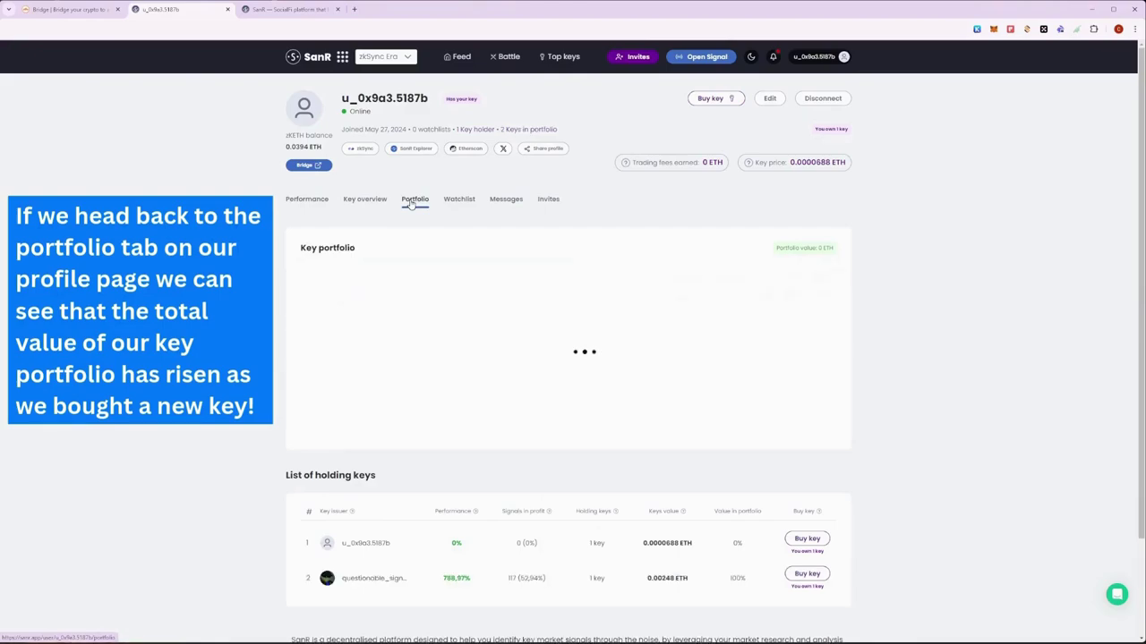